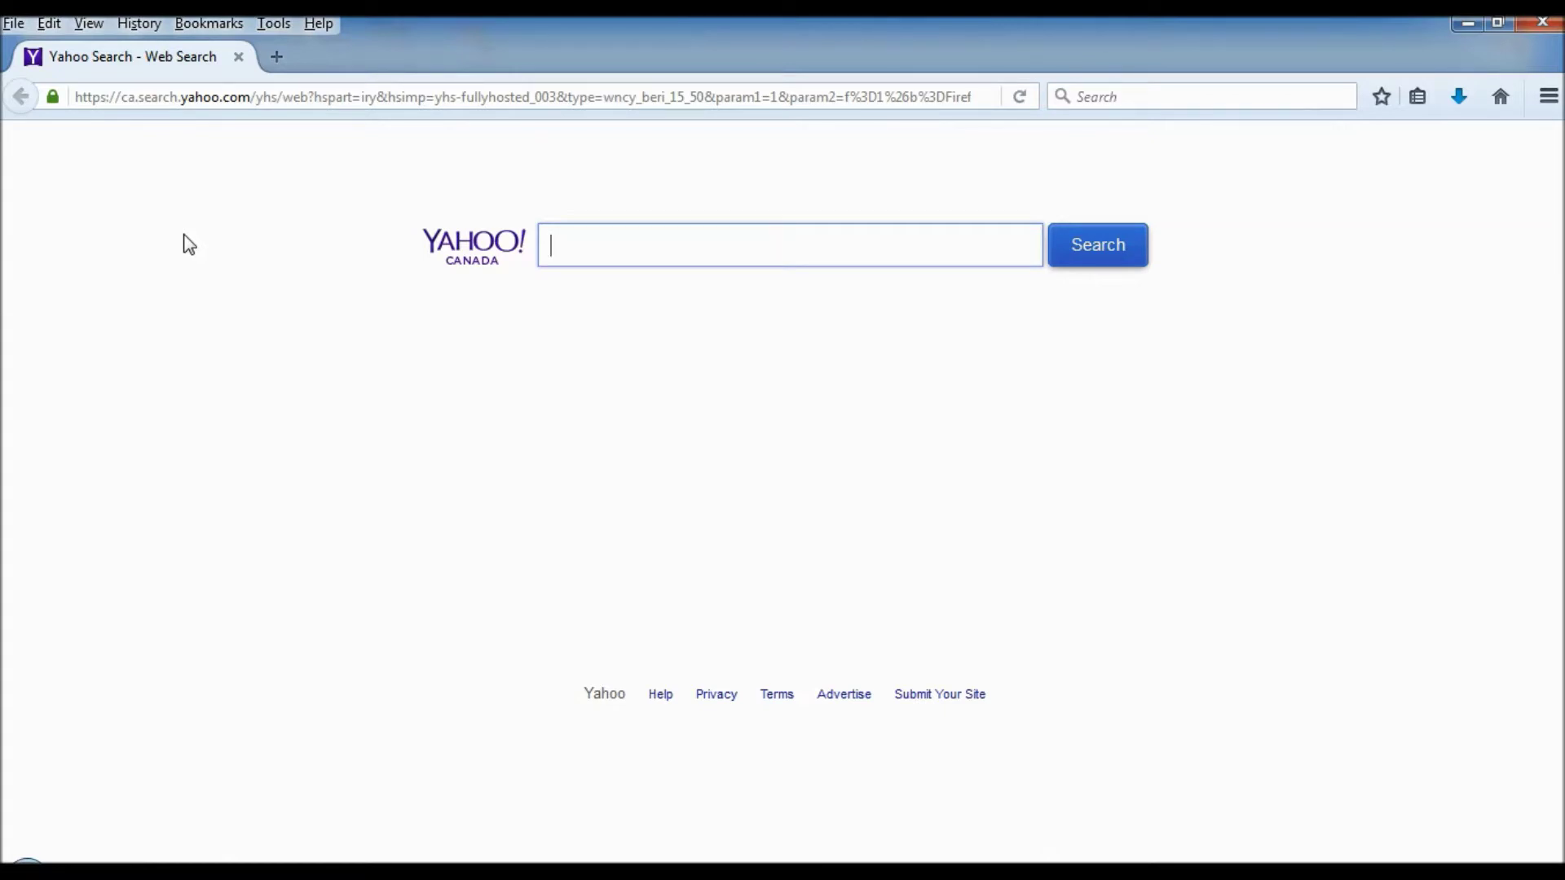
pyautogui.click(319, 99)
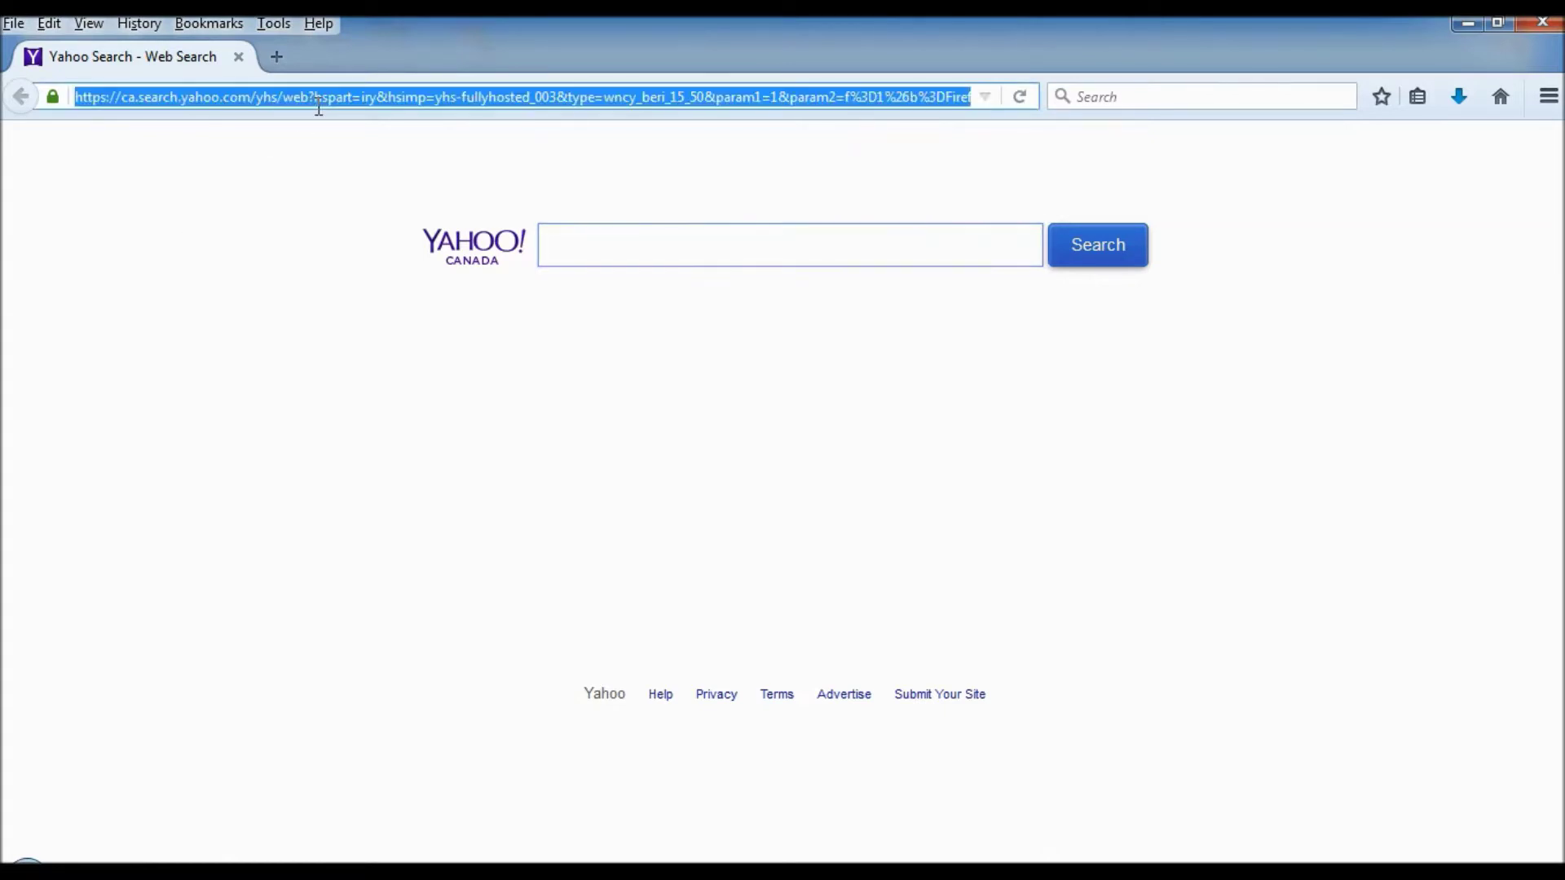
pyautogui.write('w')
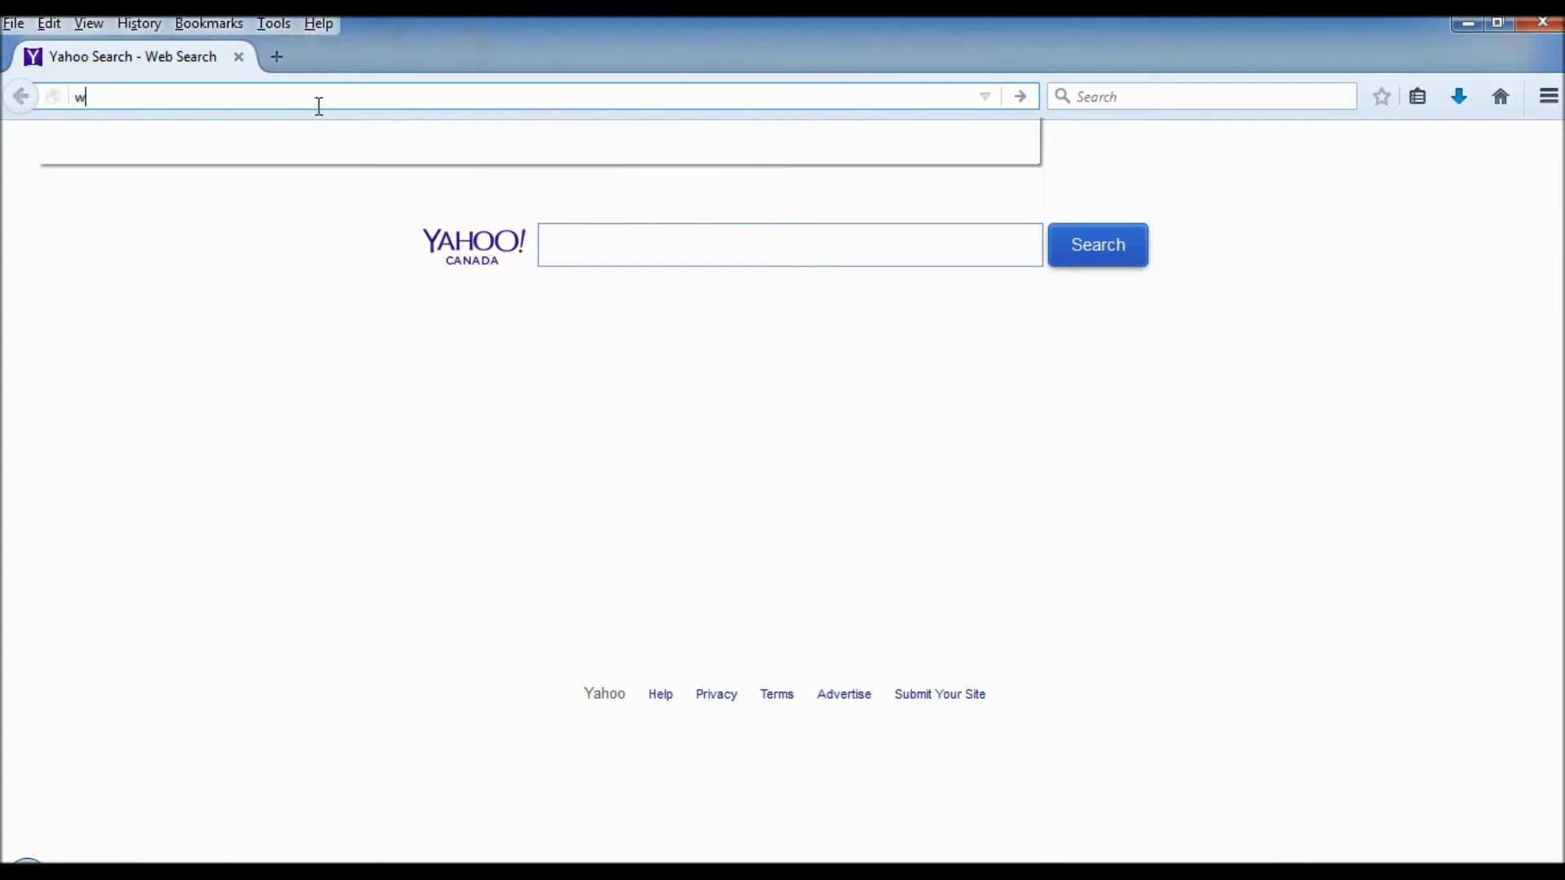
pyautogui.write('ww.ab.com/')
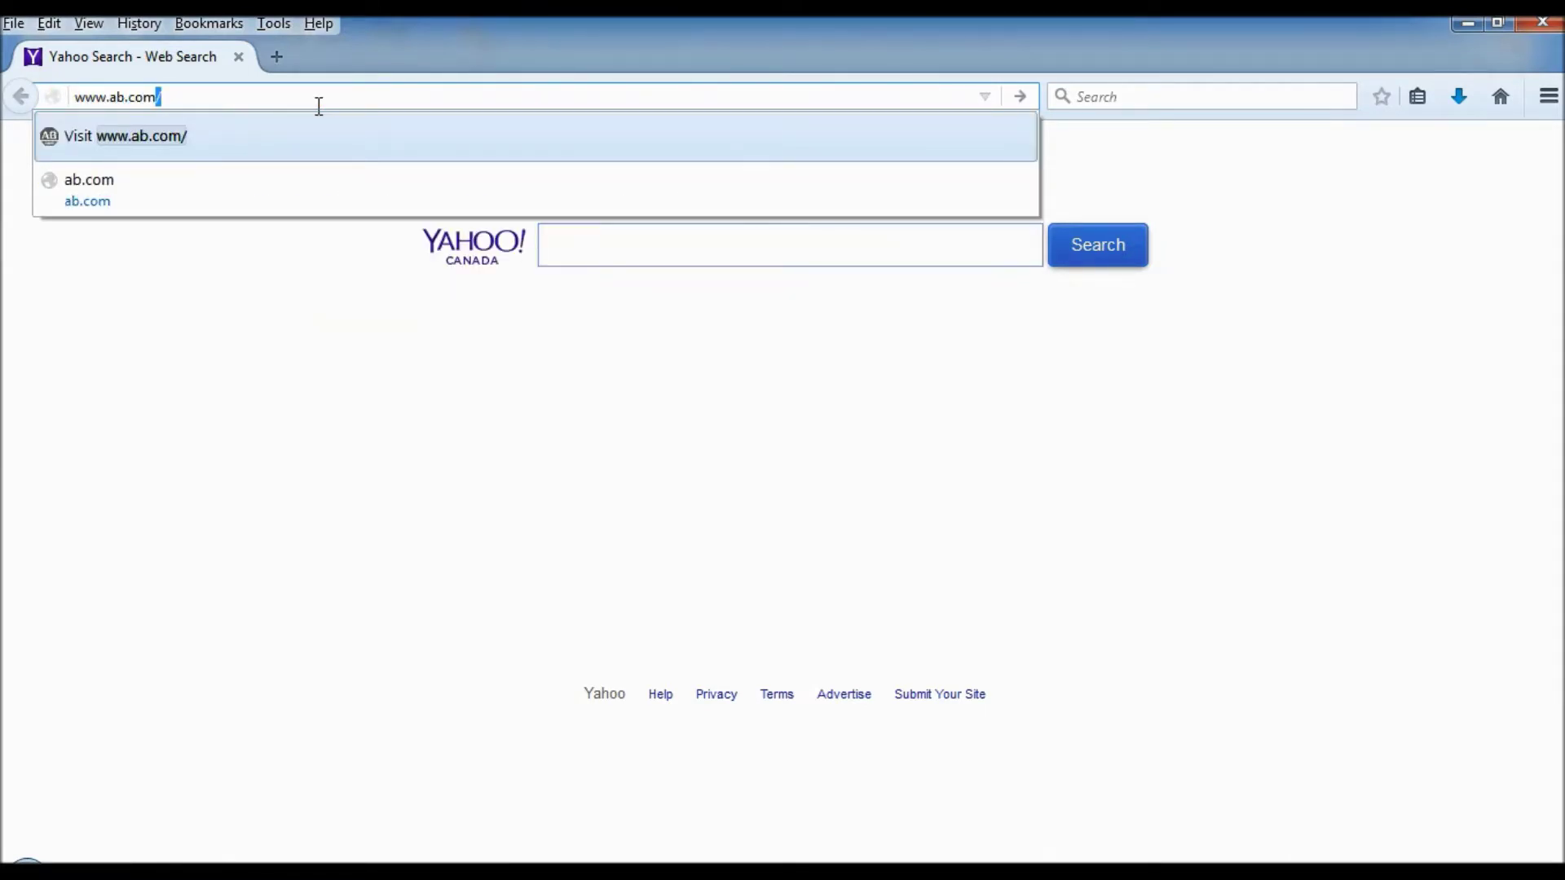
pyautogui.press('Return')
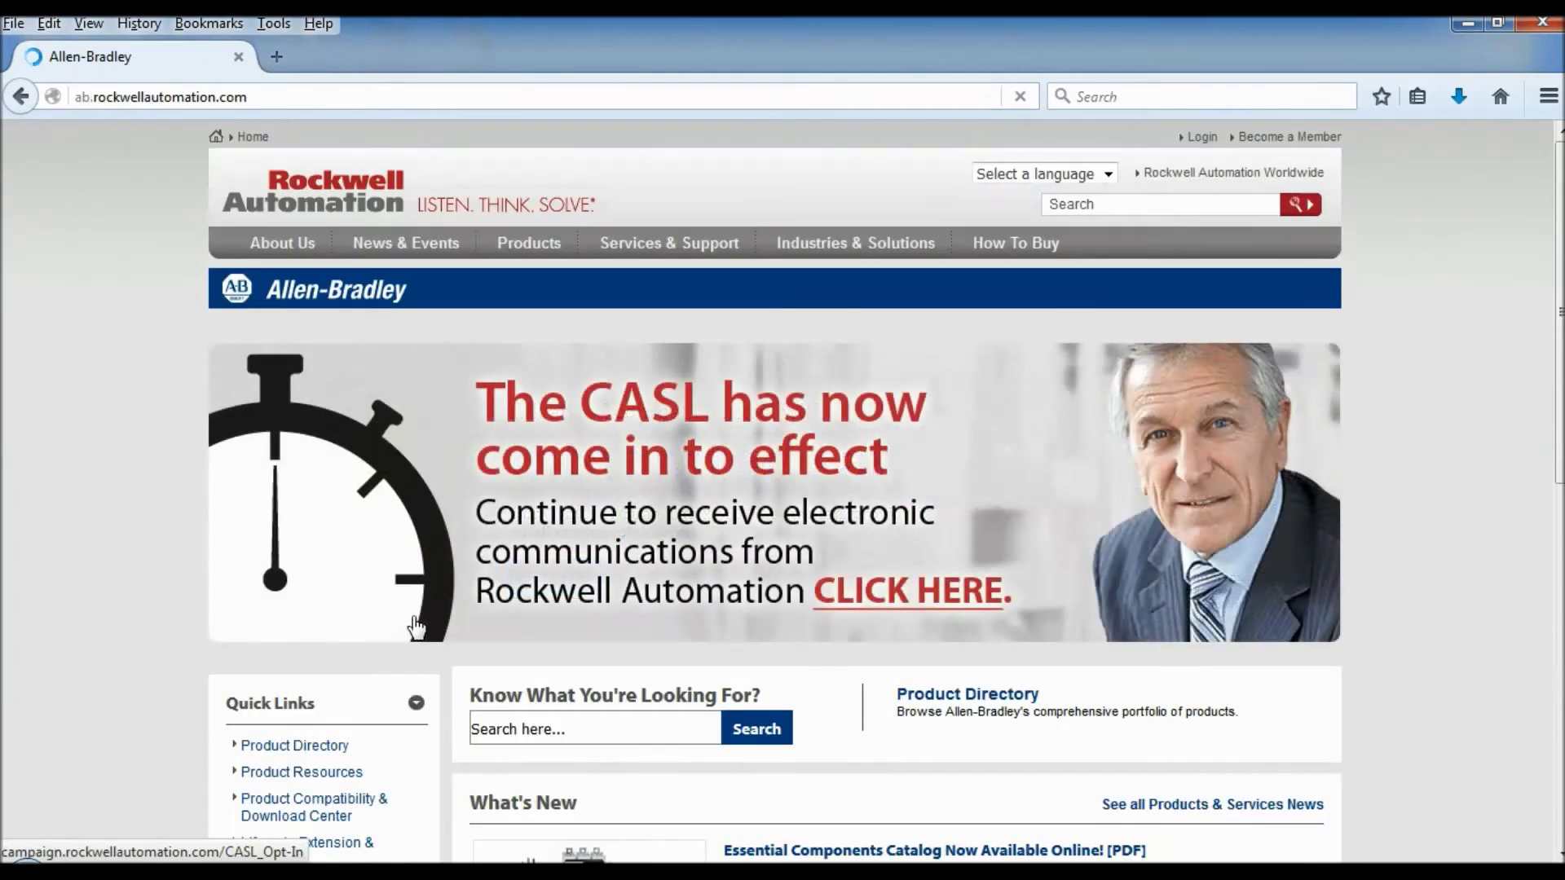
pyautogui.click(336, 743)
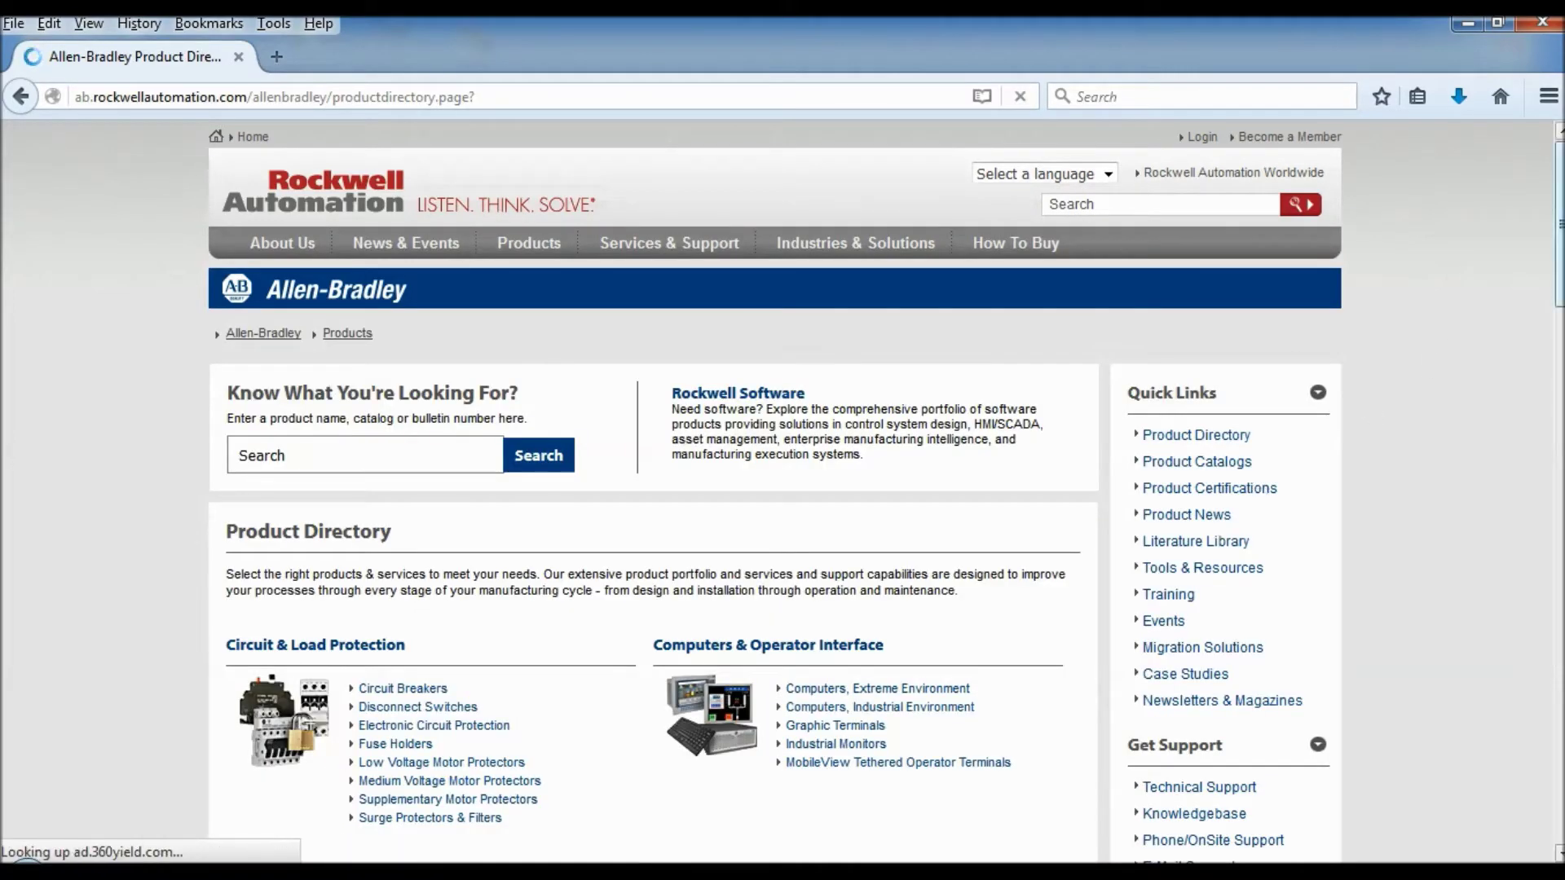
# - Open Micro & Nano Control Systems, then the MicroLogix 1100 Controllers page
pyautogui.scroll(-3, 1553, 269)
pyautogui.scroll(-7, 782, 489)
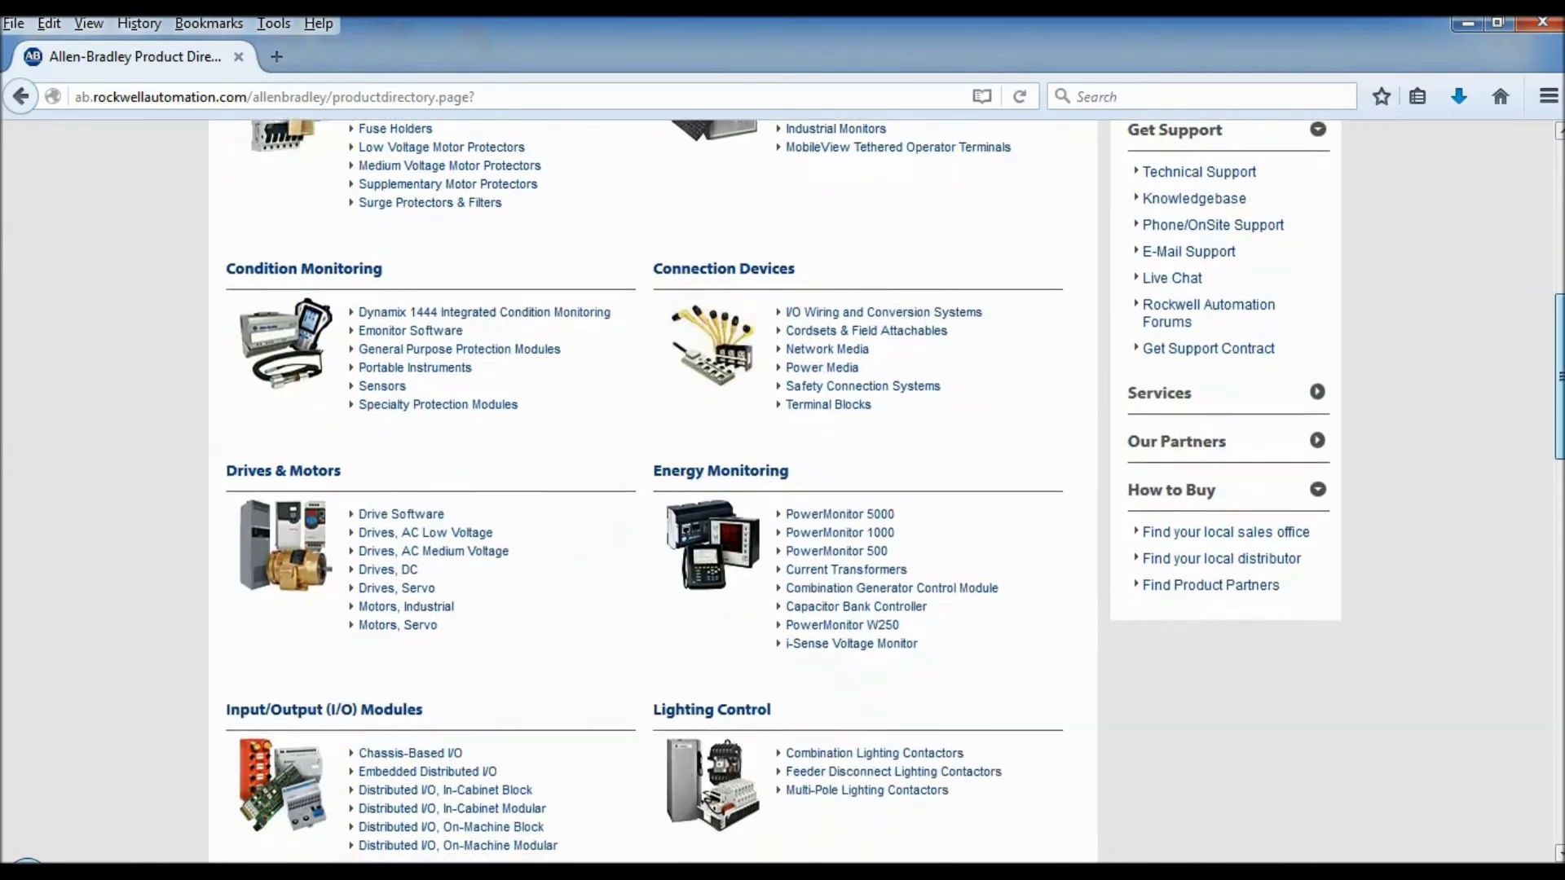
pyautogui.scroll(-8, 782, 489)
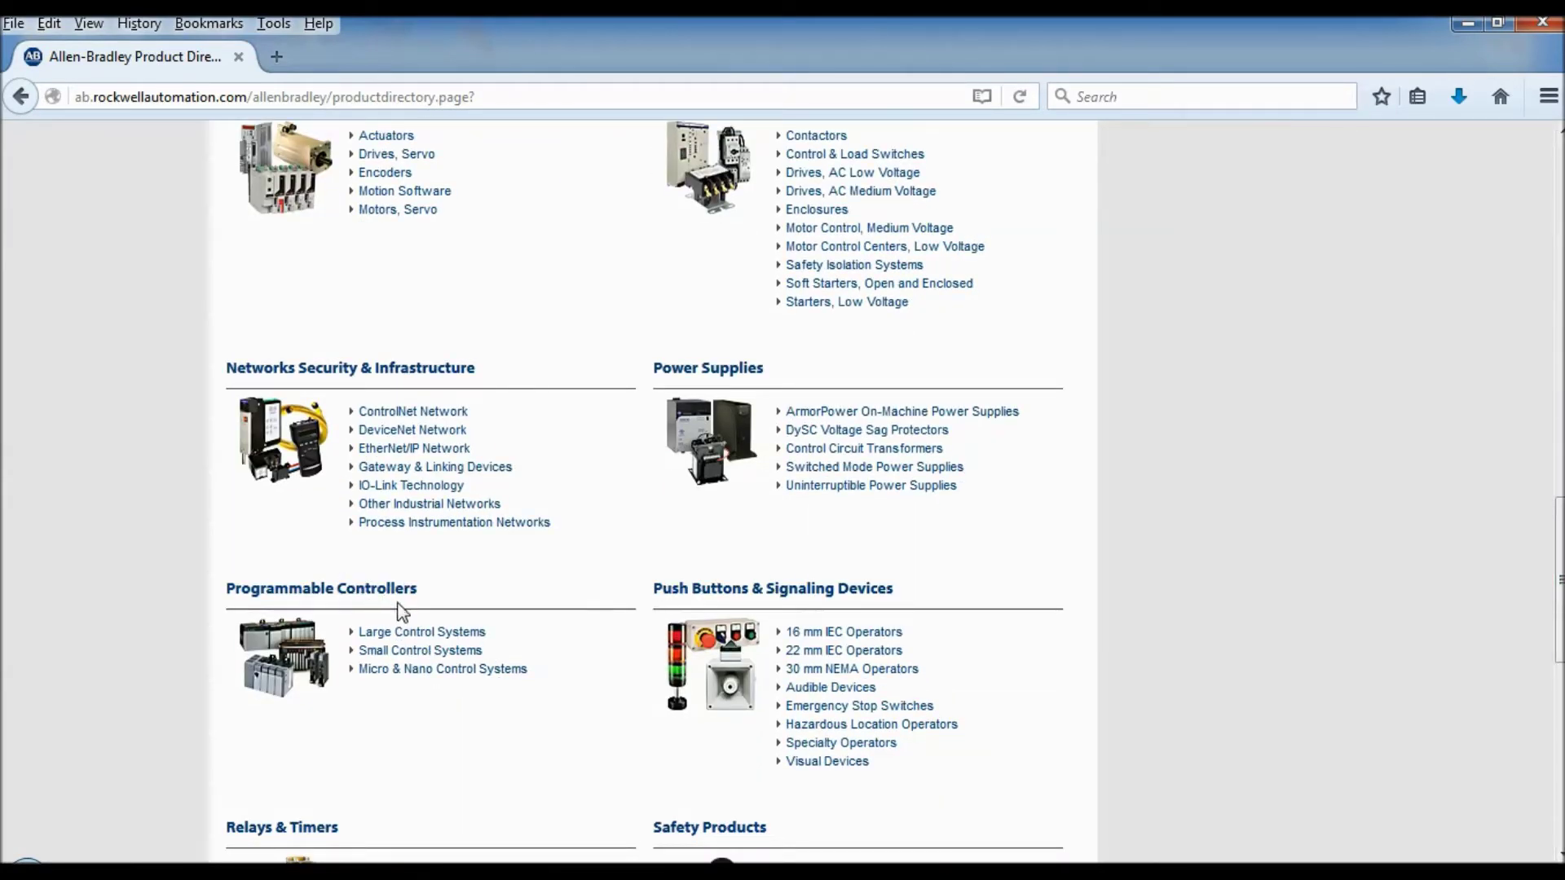
pyautogui.click(389, 681)
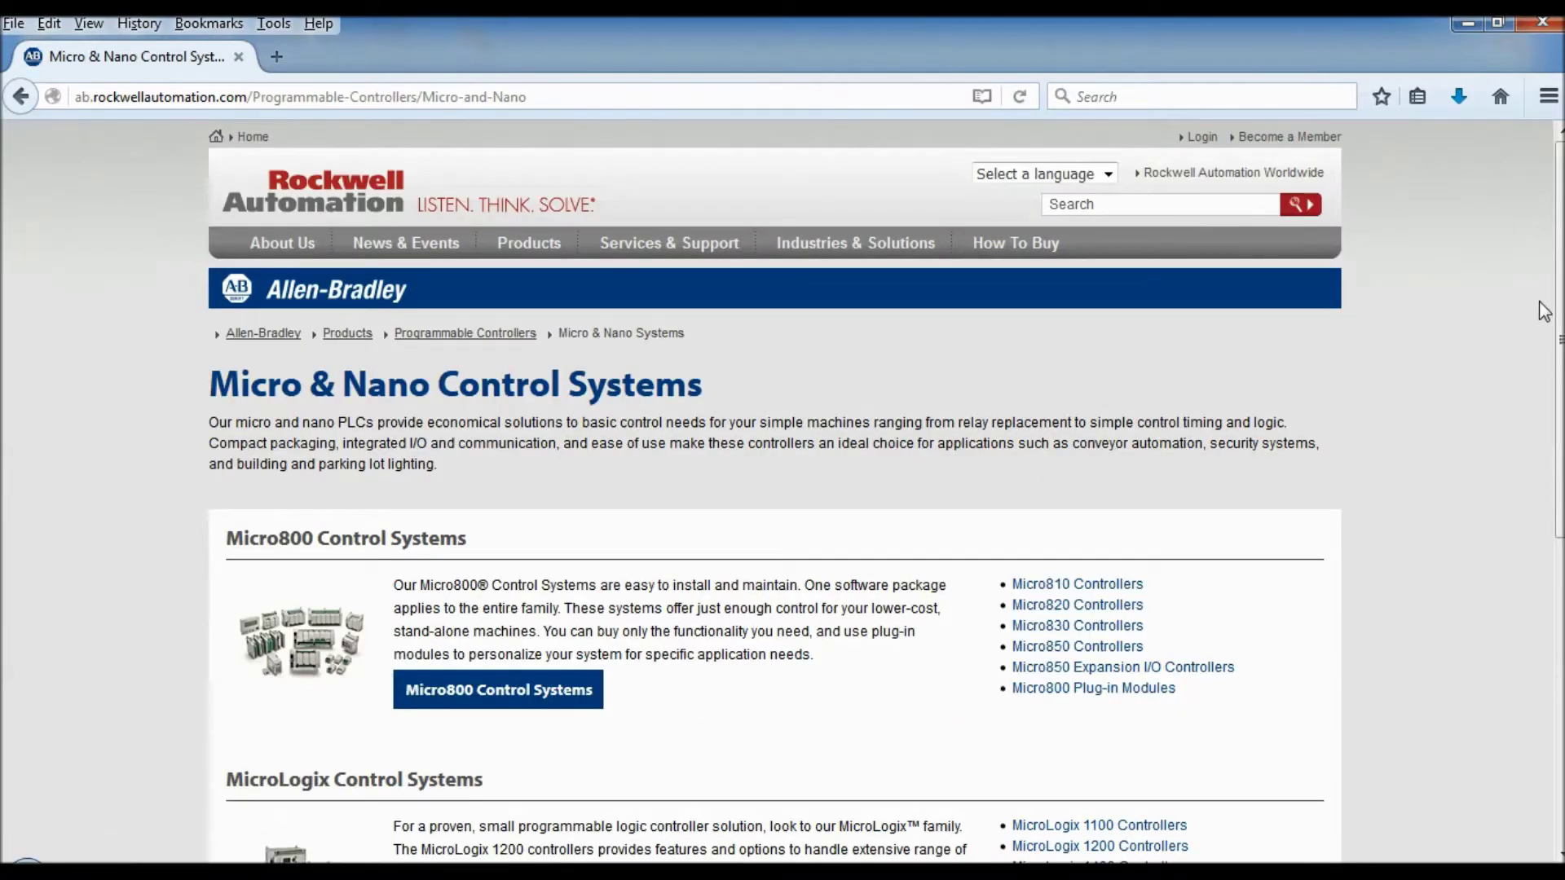
pyautogui.scroll(-1, 1540, 308)
pyautogui.scroll(-5, 1149, 485)
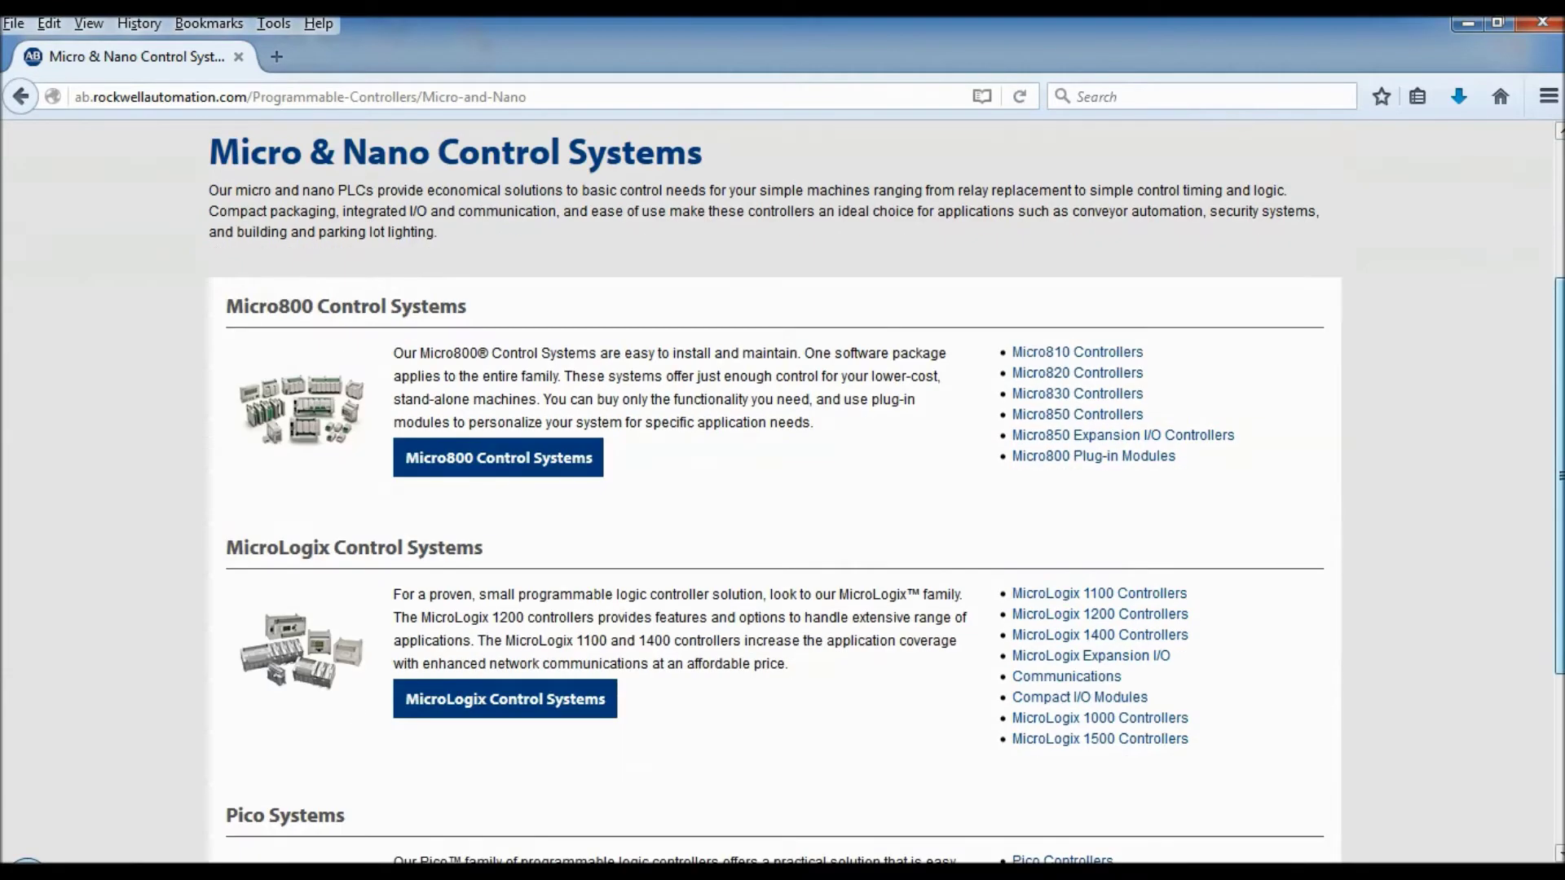
pyautogui.click(1061, 595)
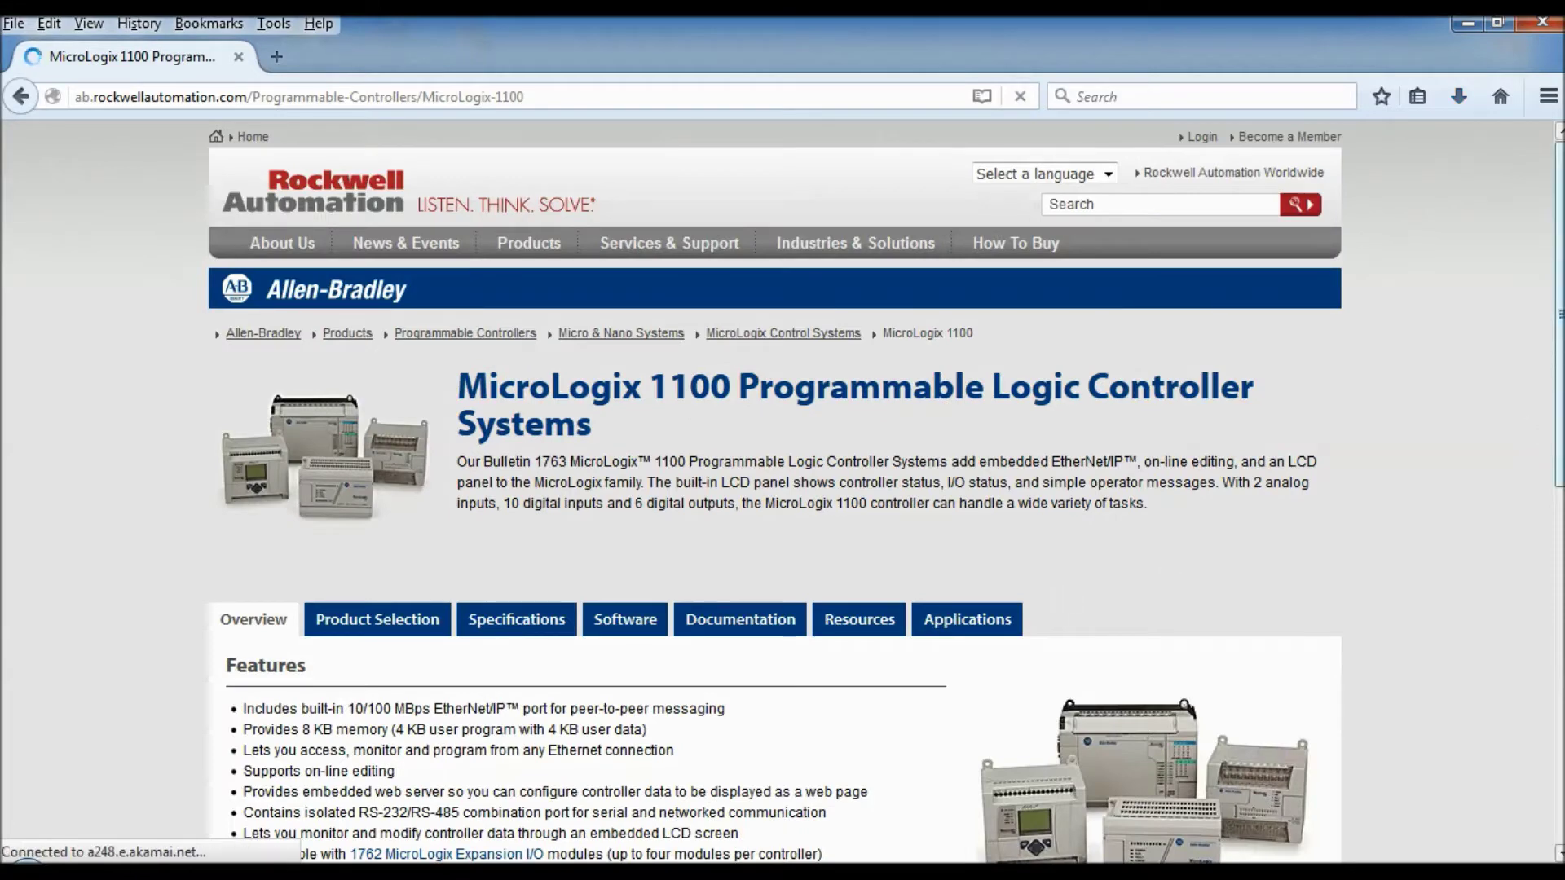
# - View MicroLogix 1100 Specifications, then browse the Product Selection table from 1763-BA to 1763-NC01
pyautogui.scroll(-3, 782, 489)
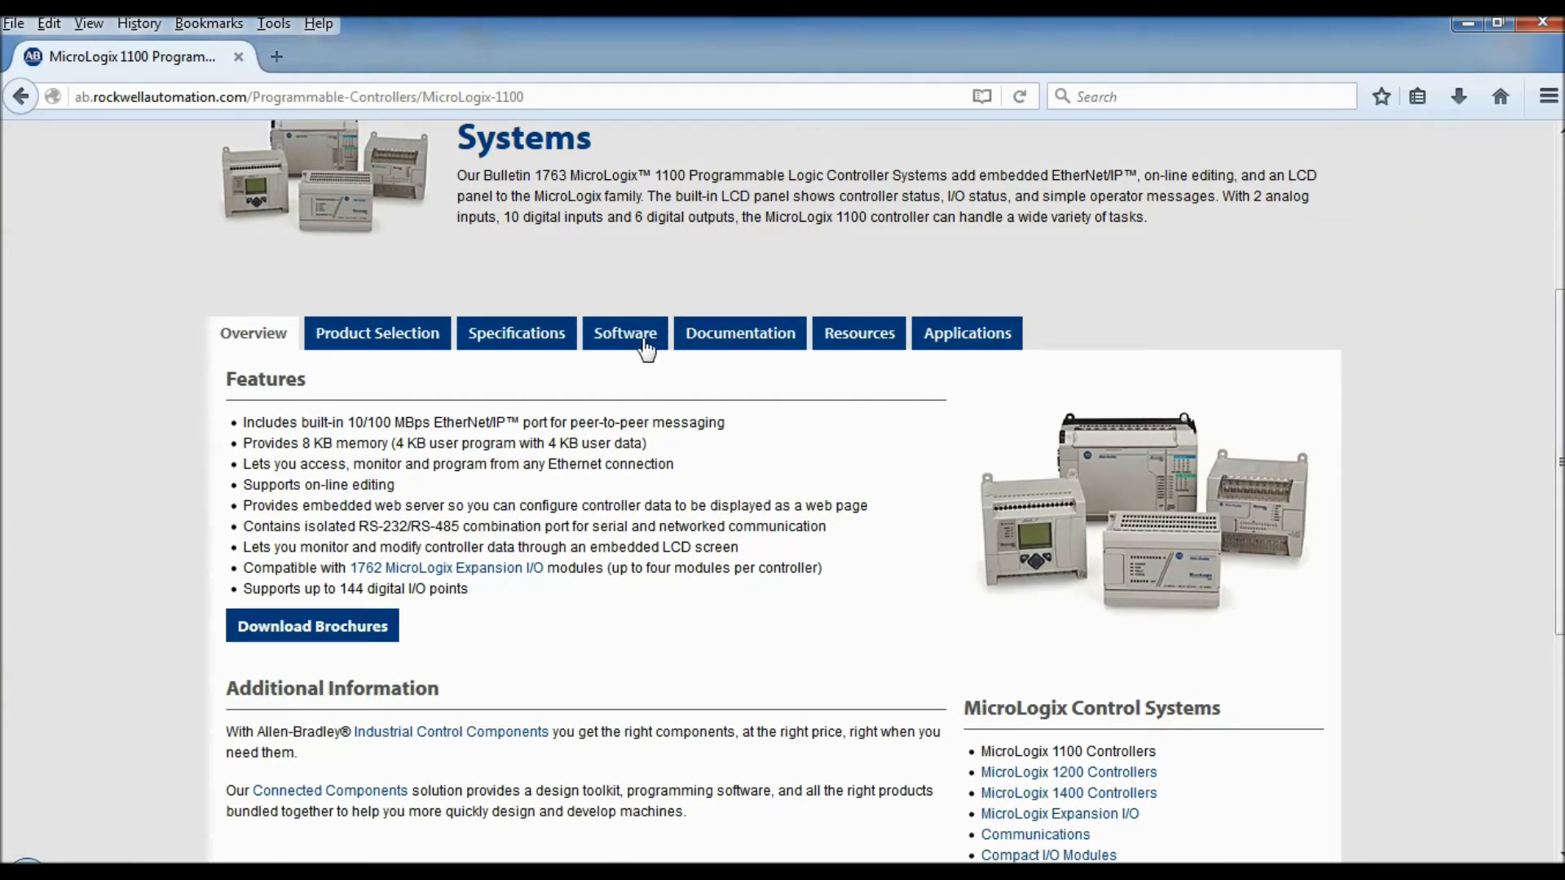
pyautogui.click(501, 344)
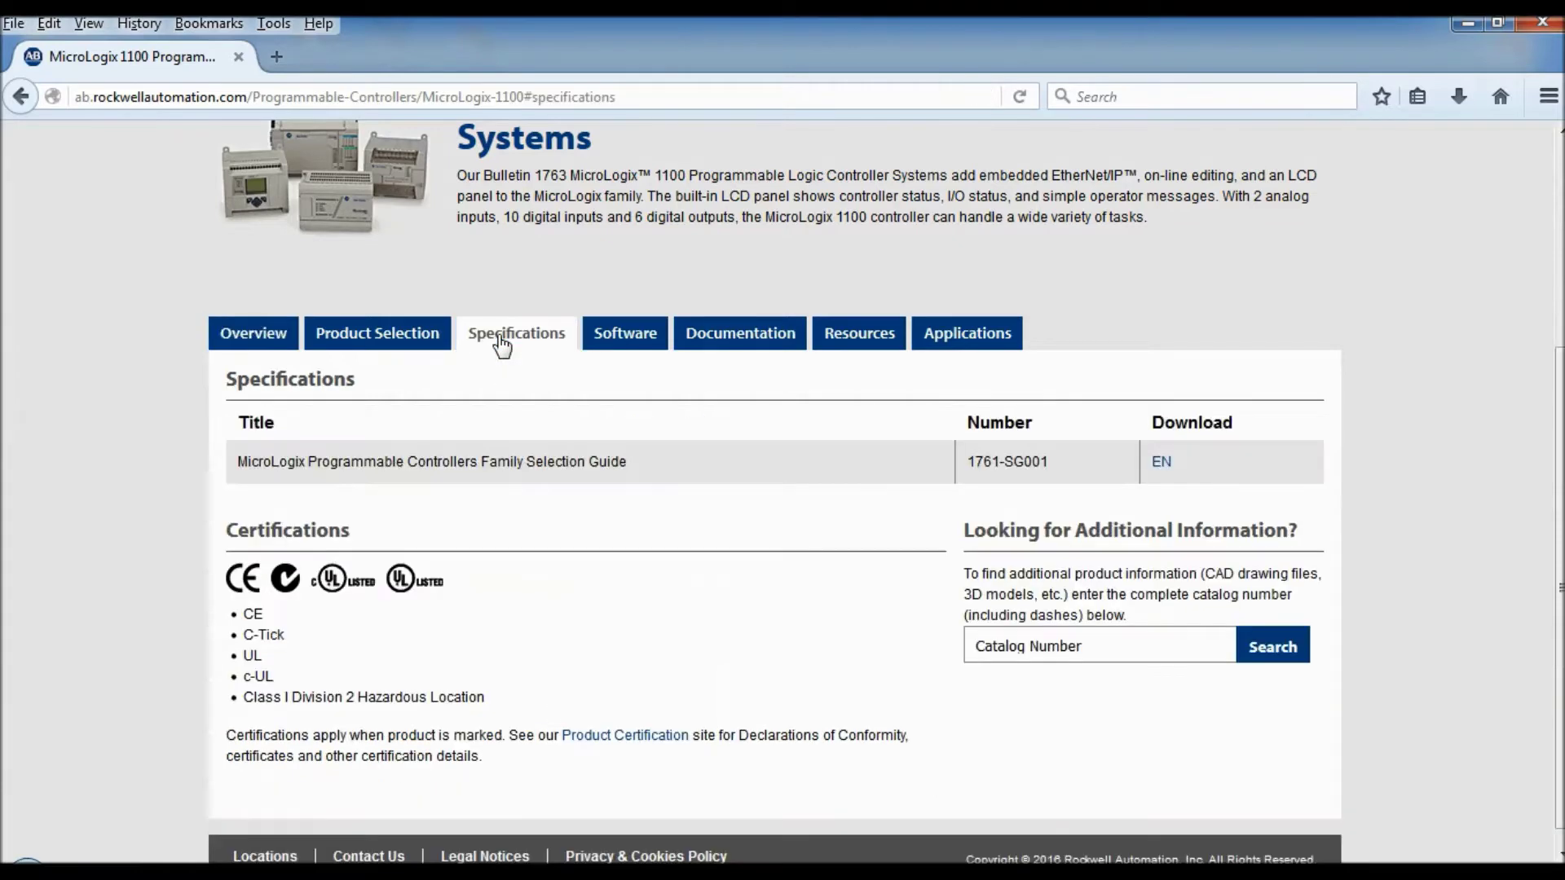
pyautogui.click(403, 347)
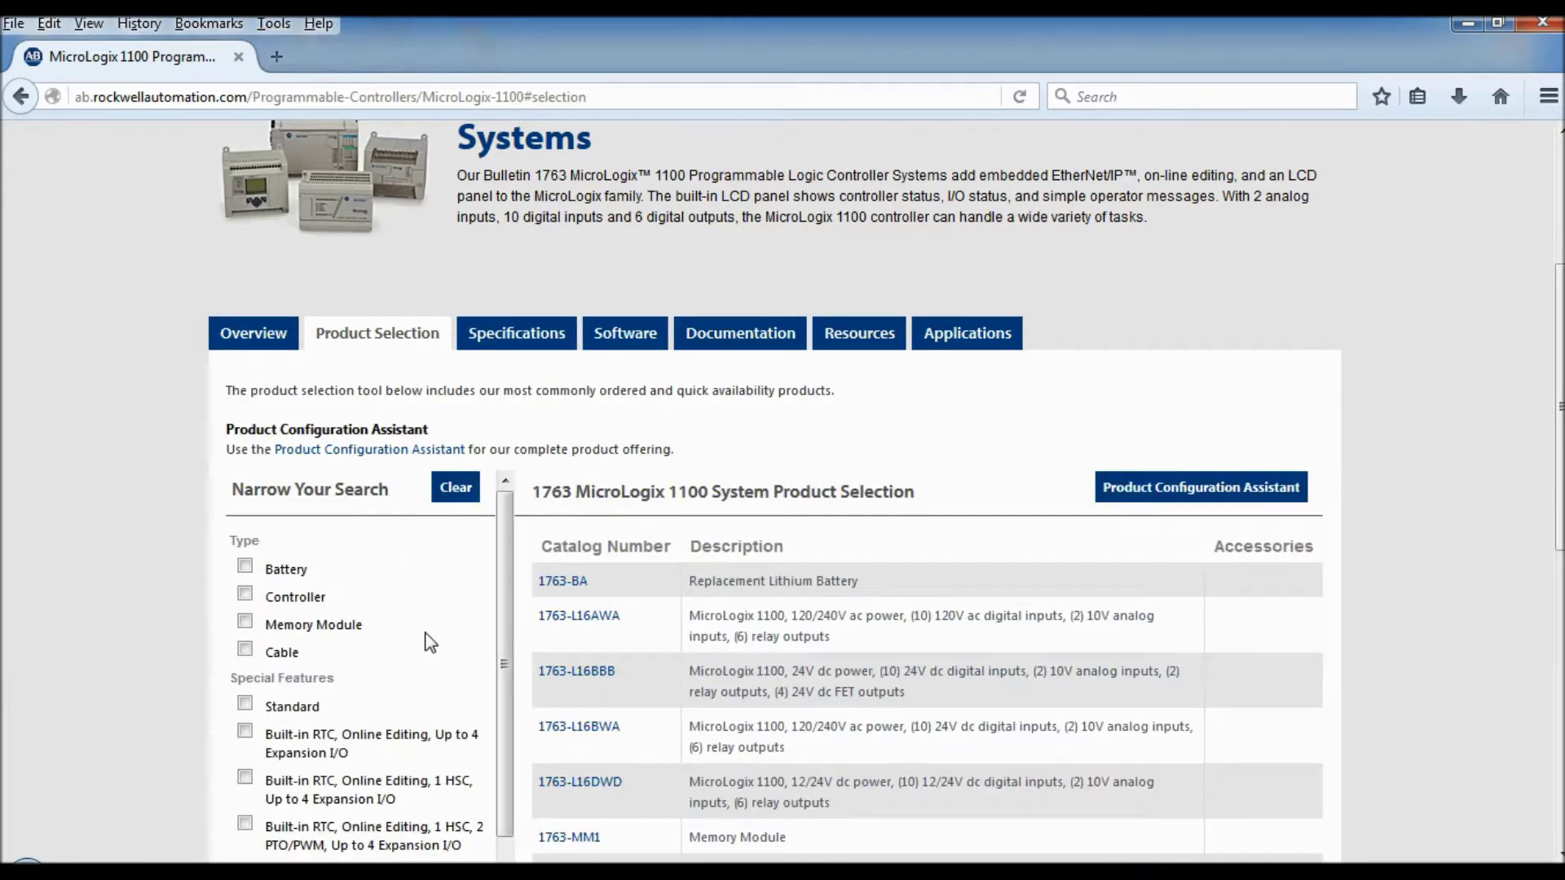
pyautogui.scroll(-2, 1558, 408)
pyautogui.scroll(-2, 1558, 449)
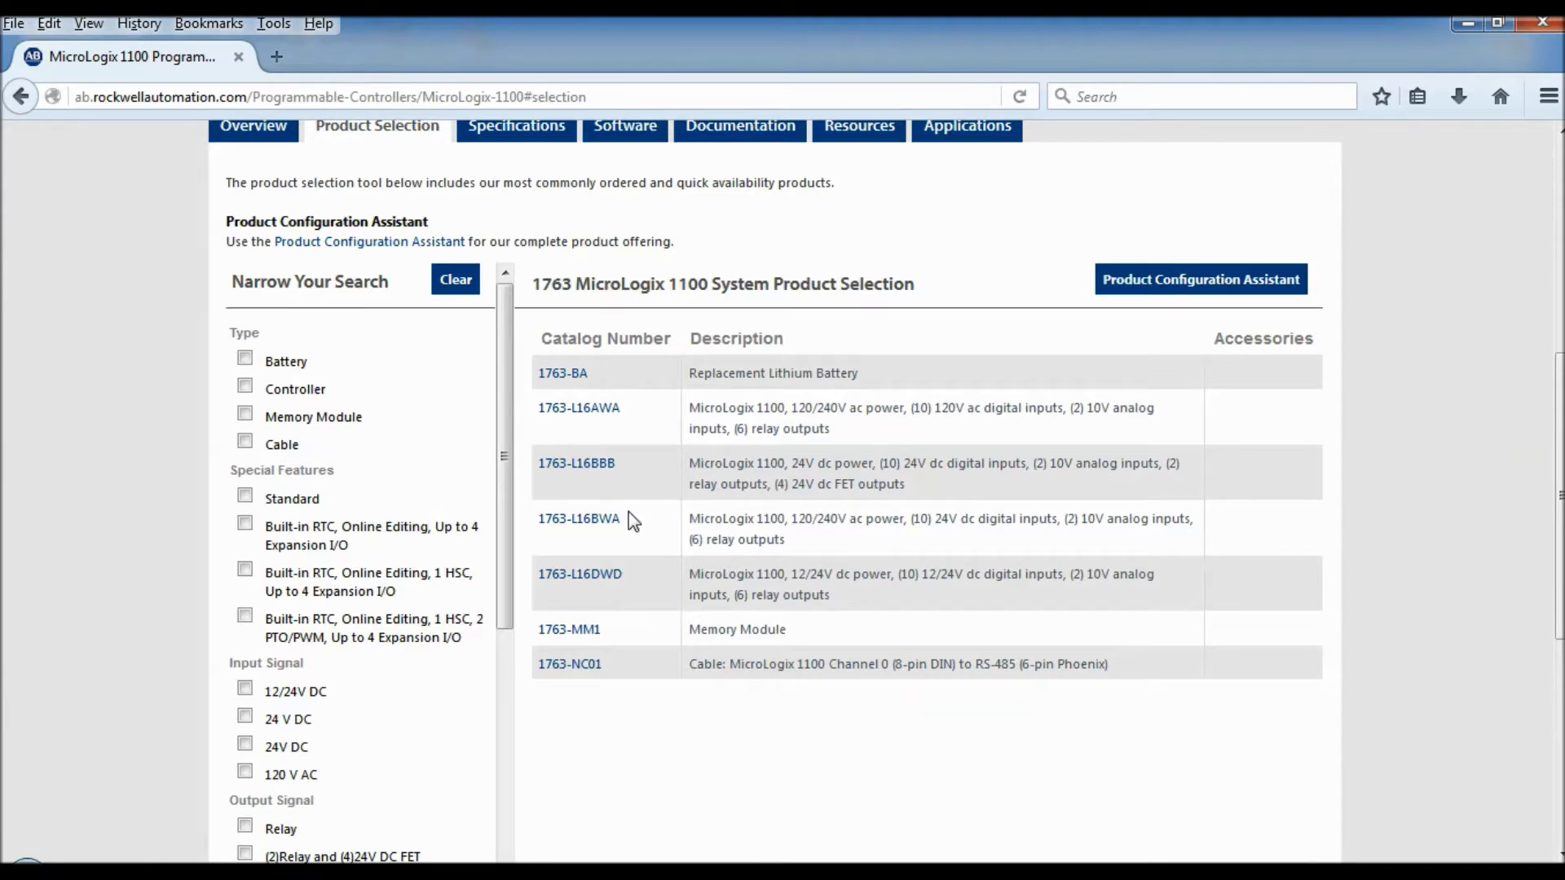
pyautogui.moveTo(1557, 464); pyautogui.dragTo(1557, 370)
pyautogui.moveTo(872, 323); pyautogui.dragTo(597, 358)
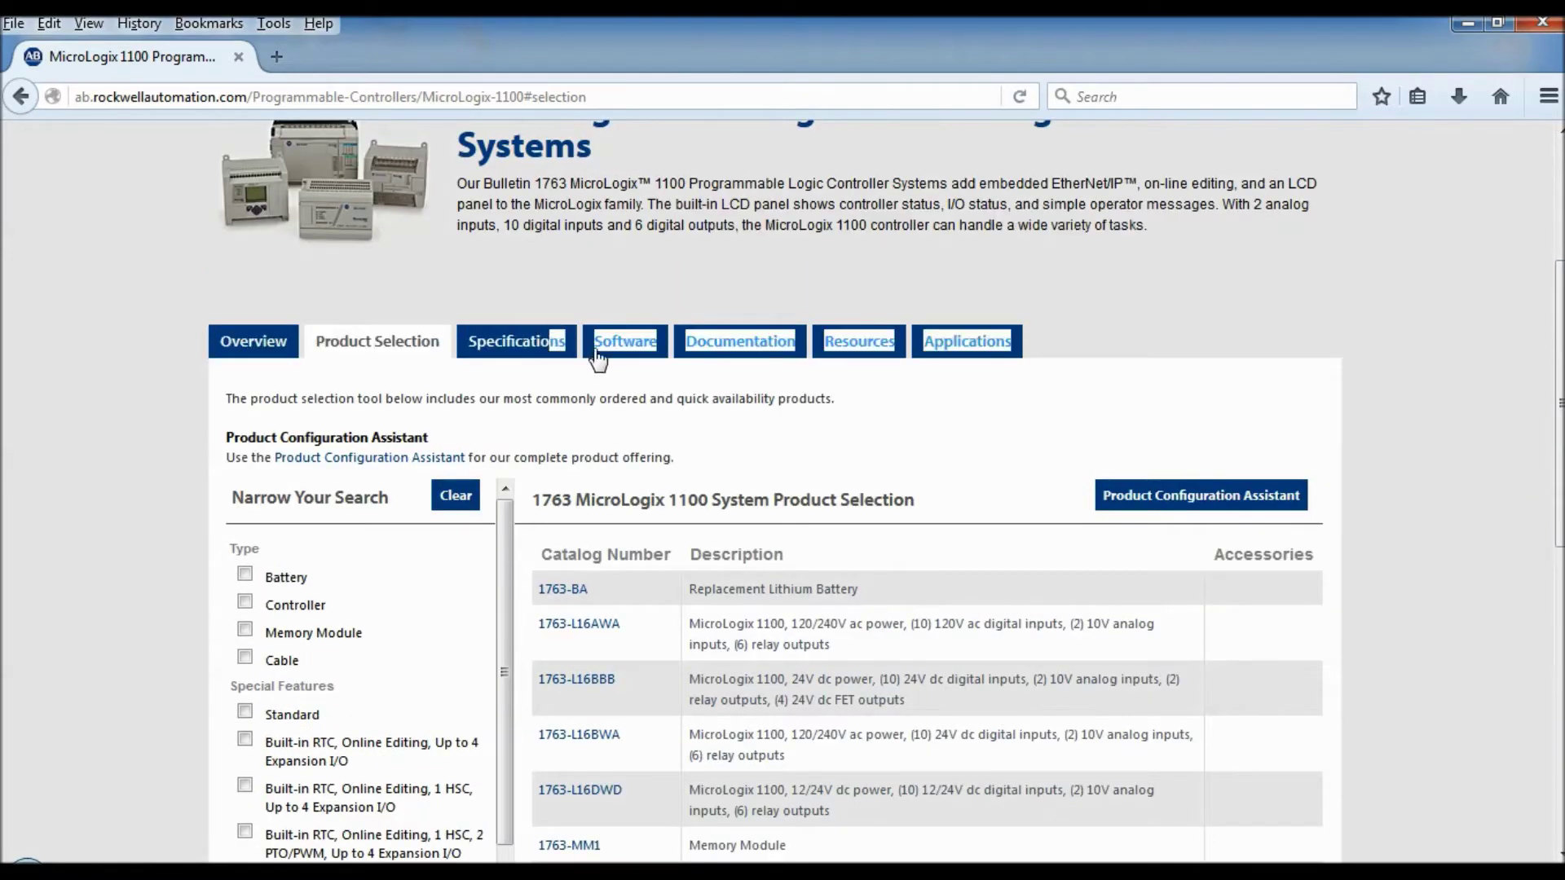
pyautogui.click(1106, 342)
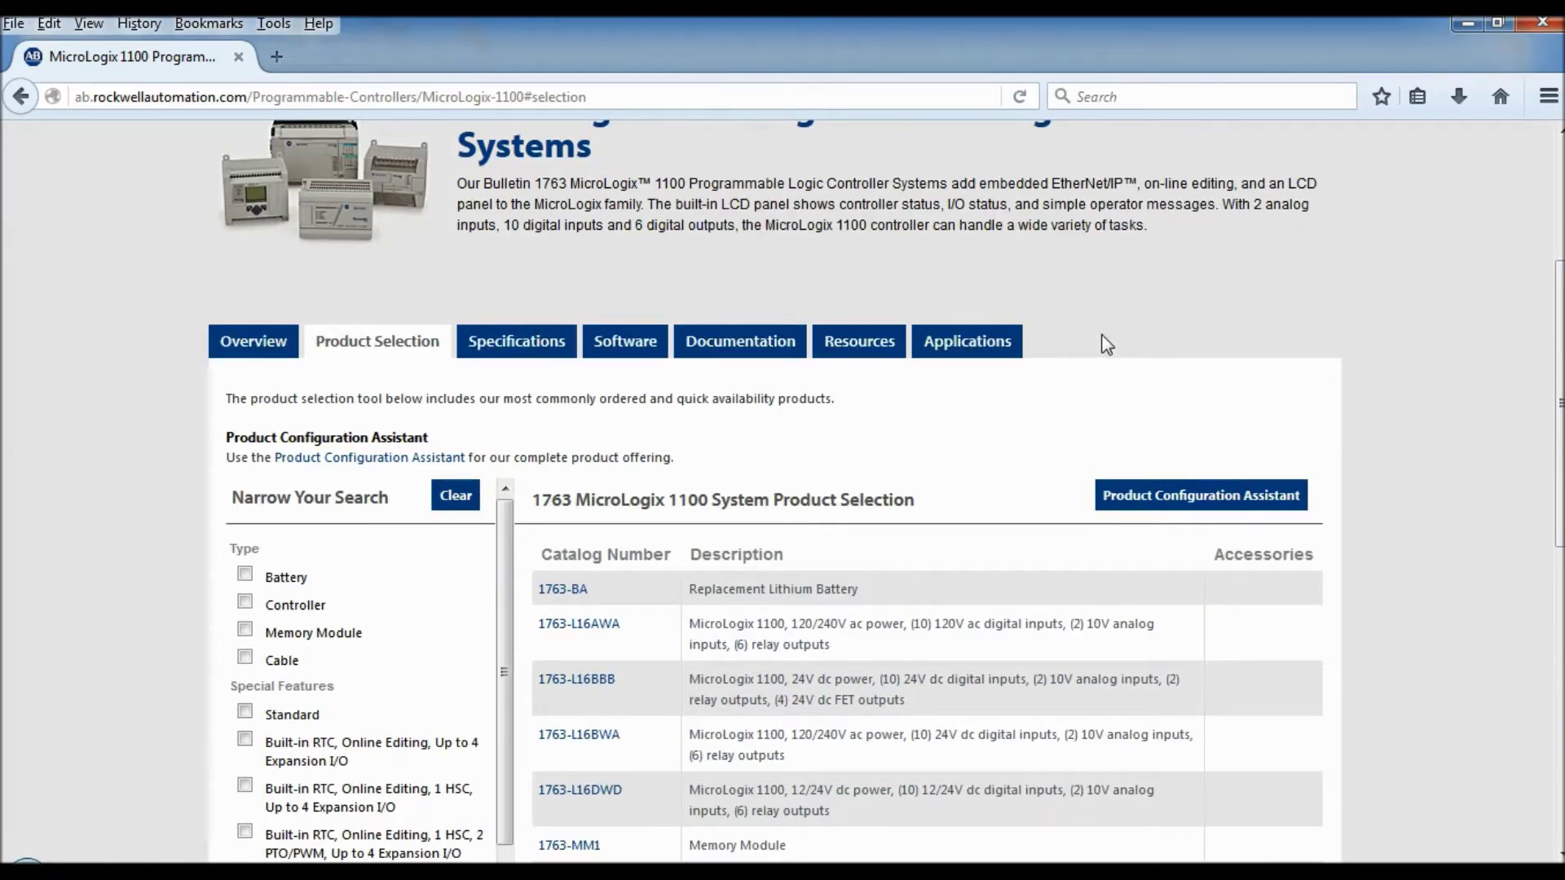
# - Open the MicroLogix 1100 Resources tab and scroll through its resources
pyautogui.click(842, 342)
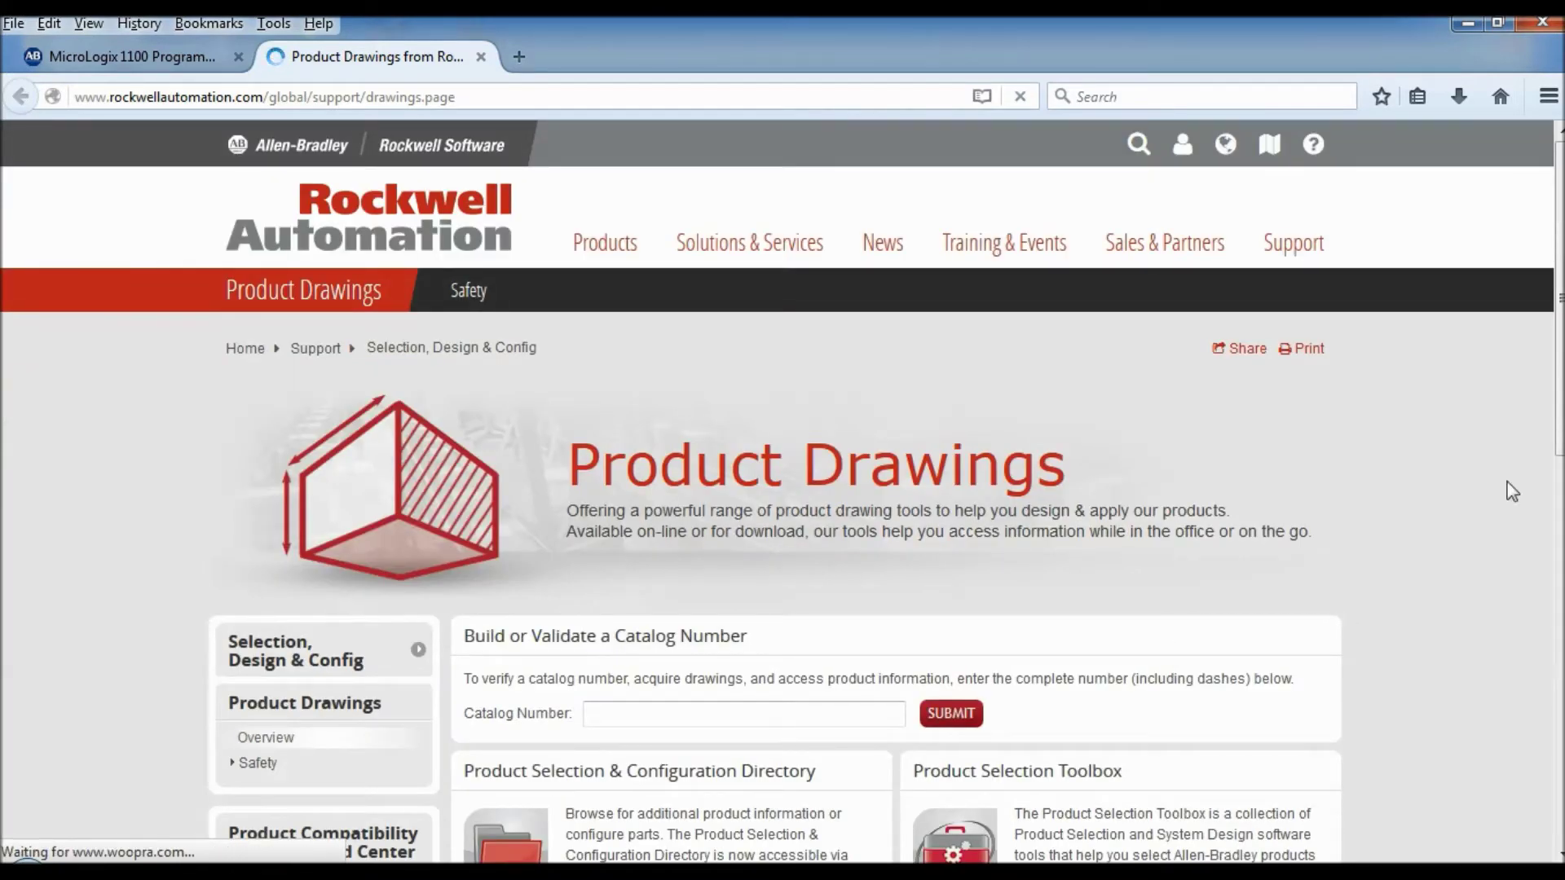
pyautogui.scroll(-3, 1560, 391)
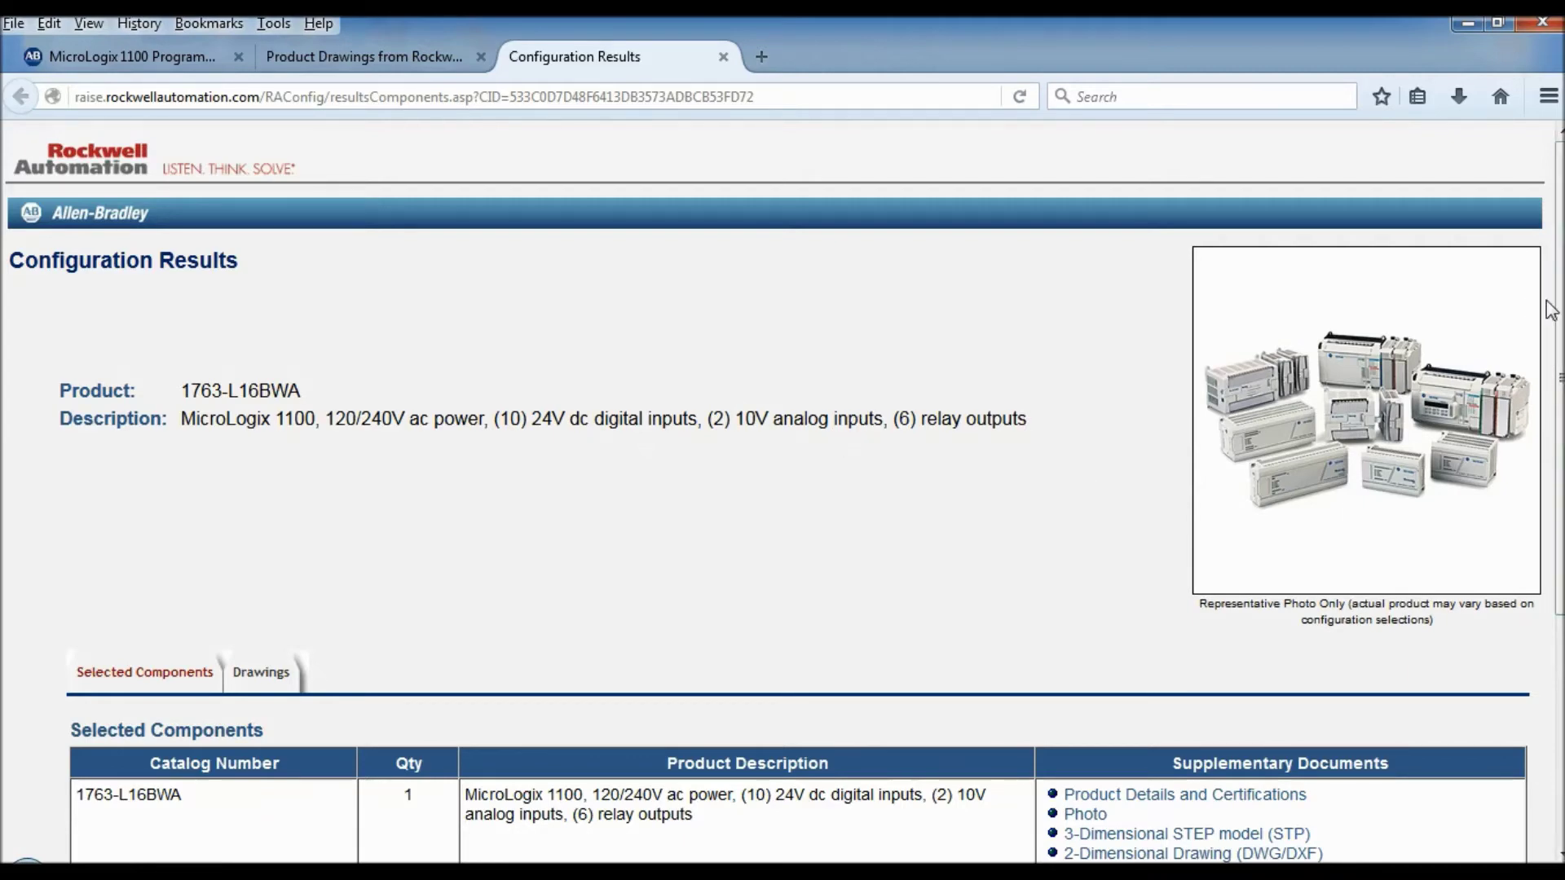
pyautogui.scroll(-2, 1548, 314)
# - Download the 1763-L16BWA 2D DWG/DXF drawing, 1763_1100_controller.dxf
pyautogui.scroll(-3, 1556, 440)
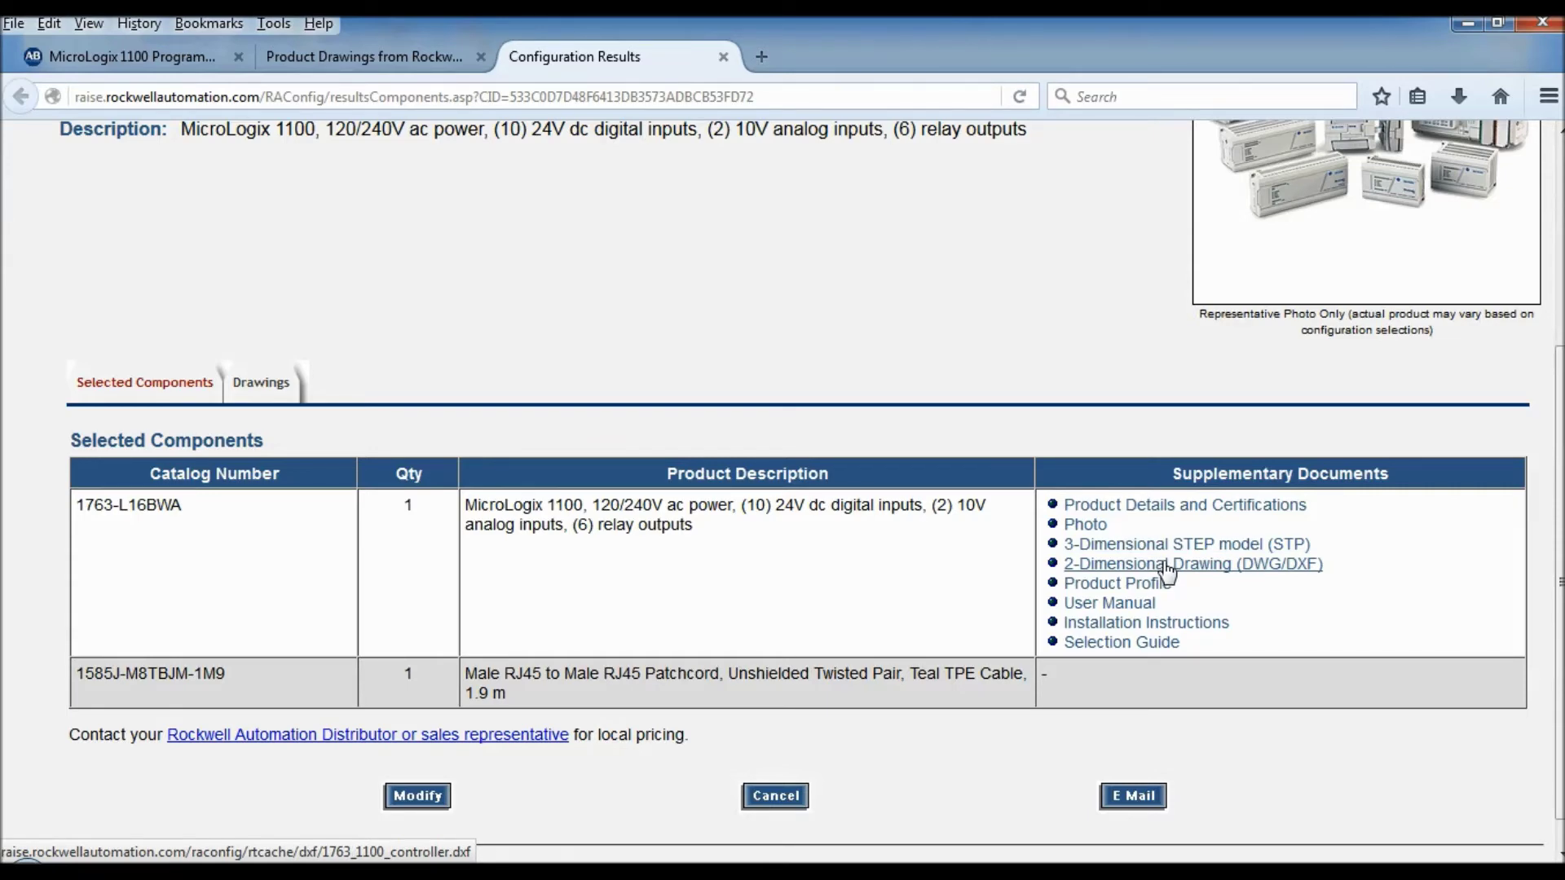
pyautogui.click(1167, 571)
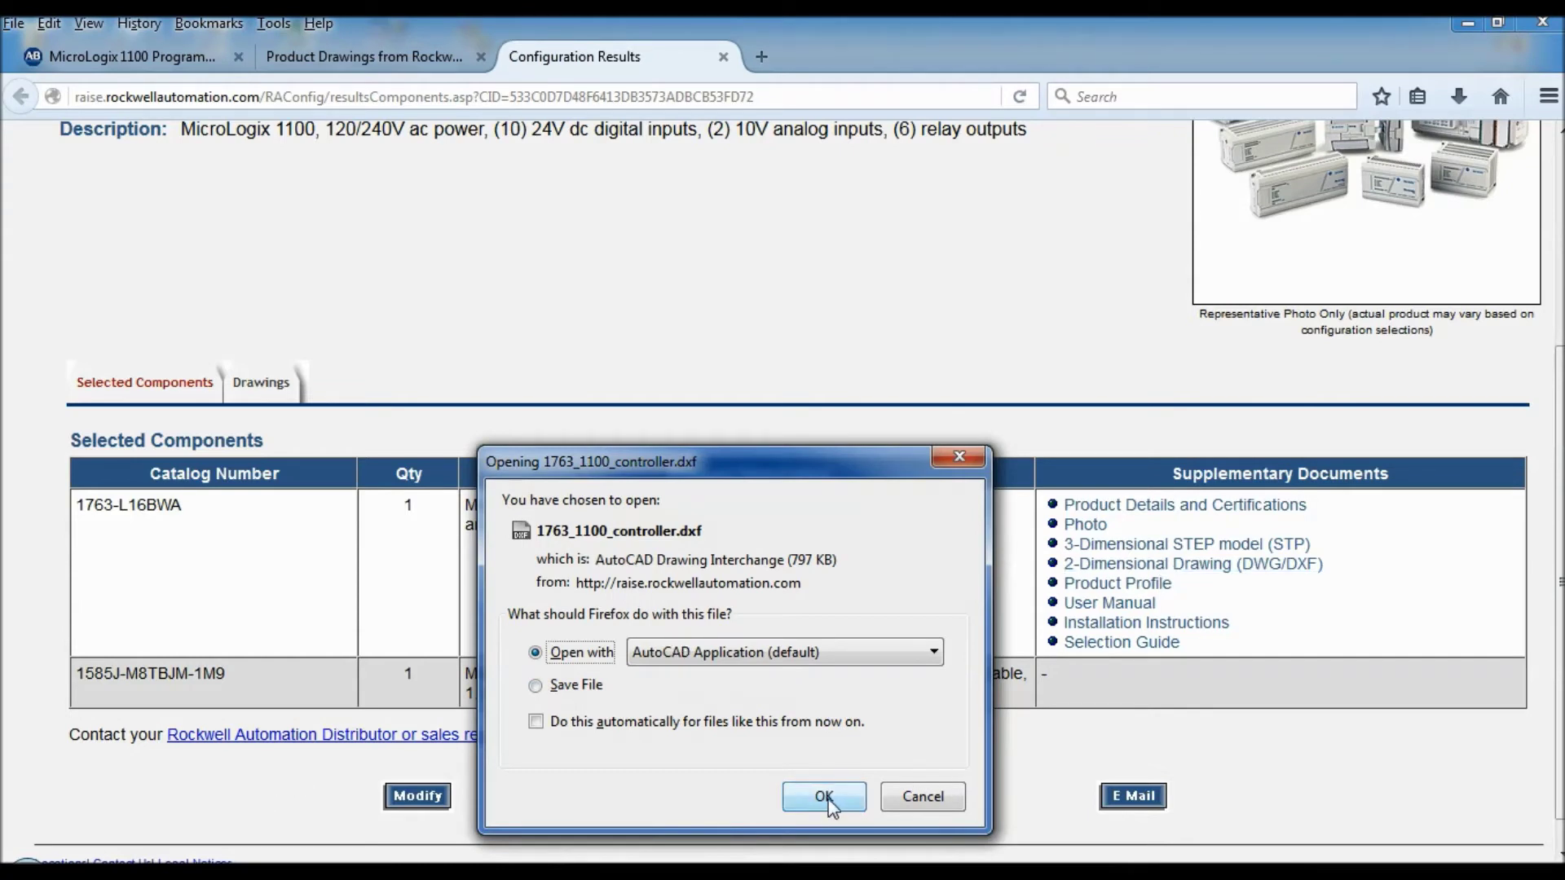
# - Confirm opening 1763_1100_controller.dxf with the AutoCAD application
pyautogui.click(825, 797)
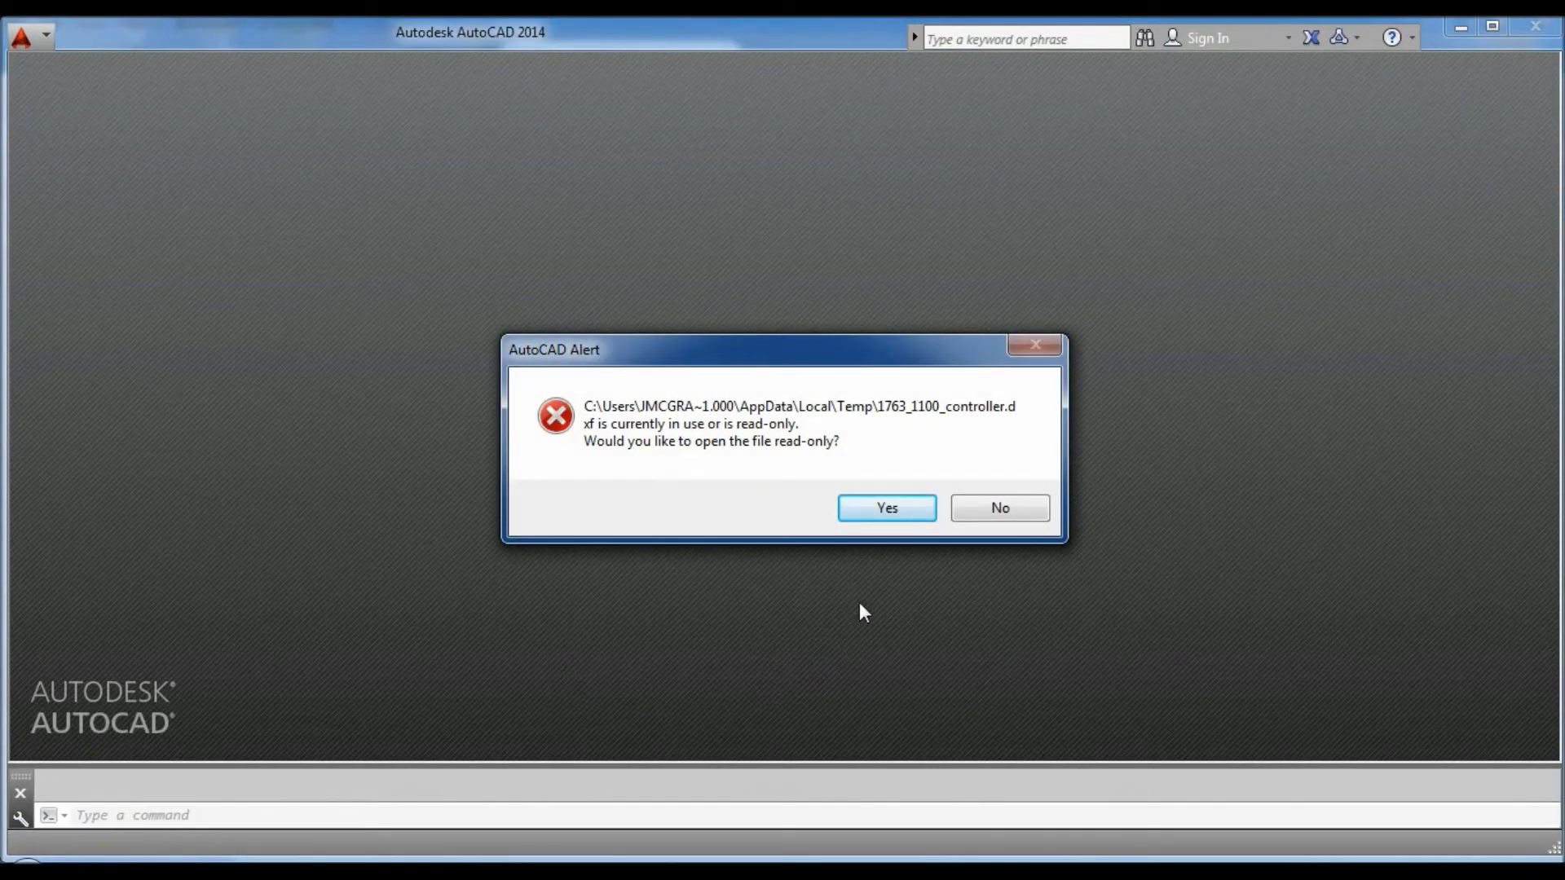
# - Accept read-only opening, close the Drawing Recovery dialog, and accept read-only again
pyautogui.click(896, 509)
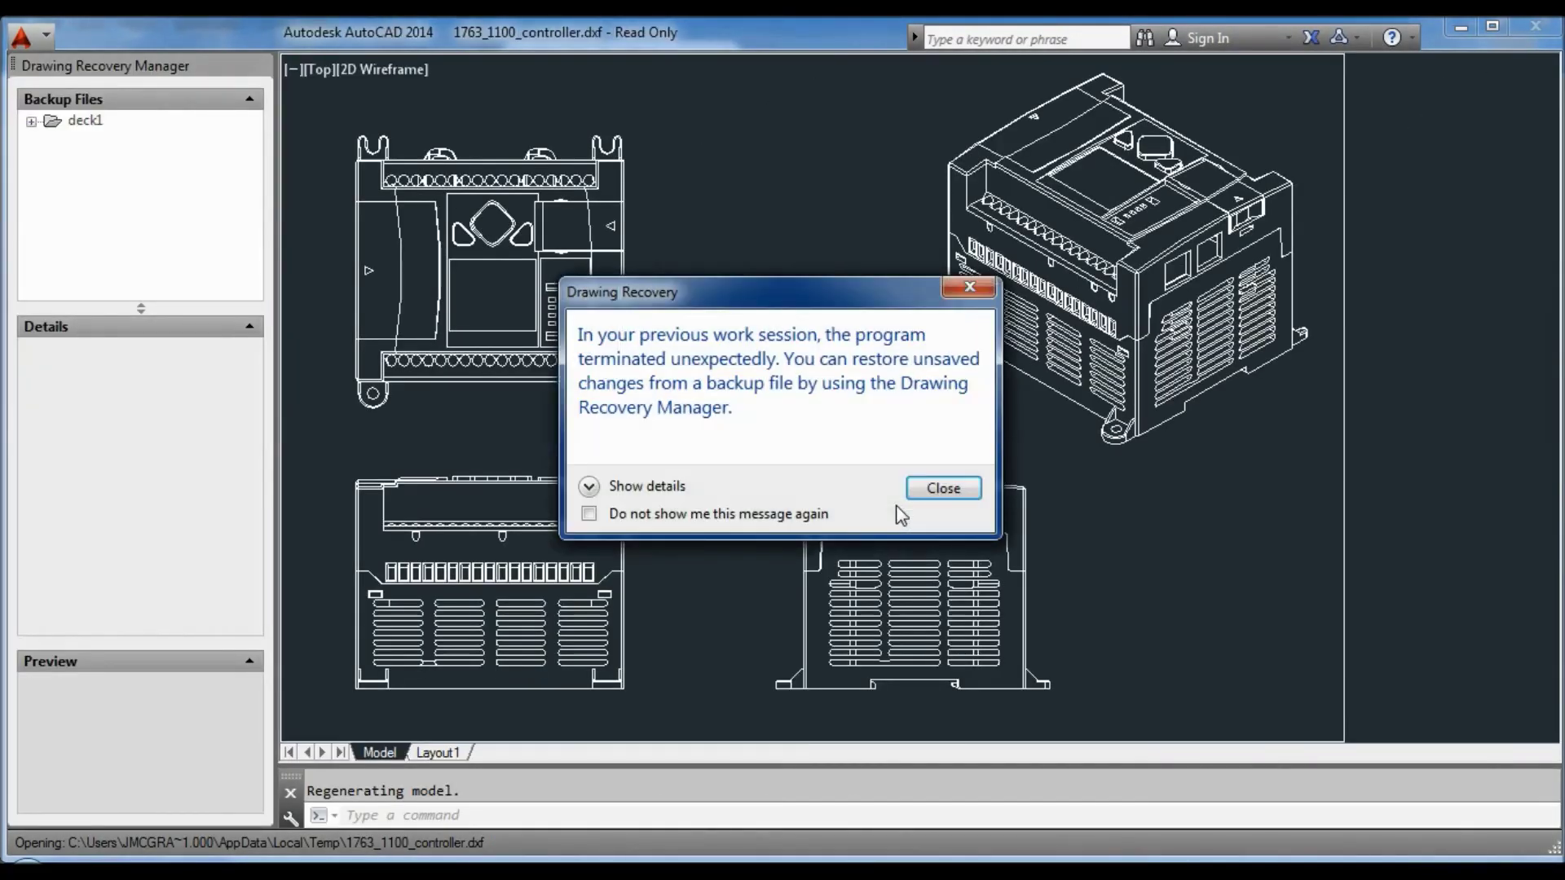
pyautogui.click(968, 492)
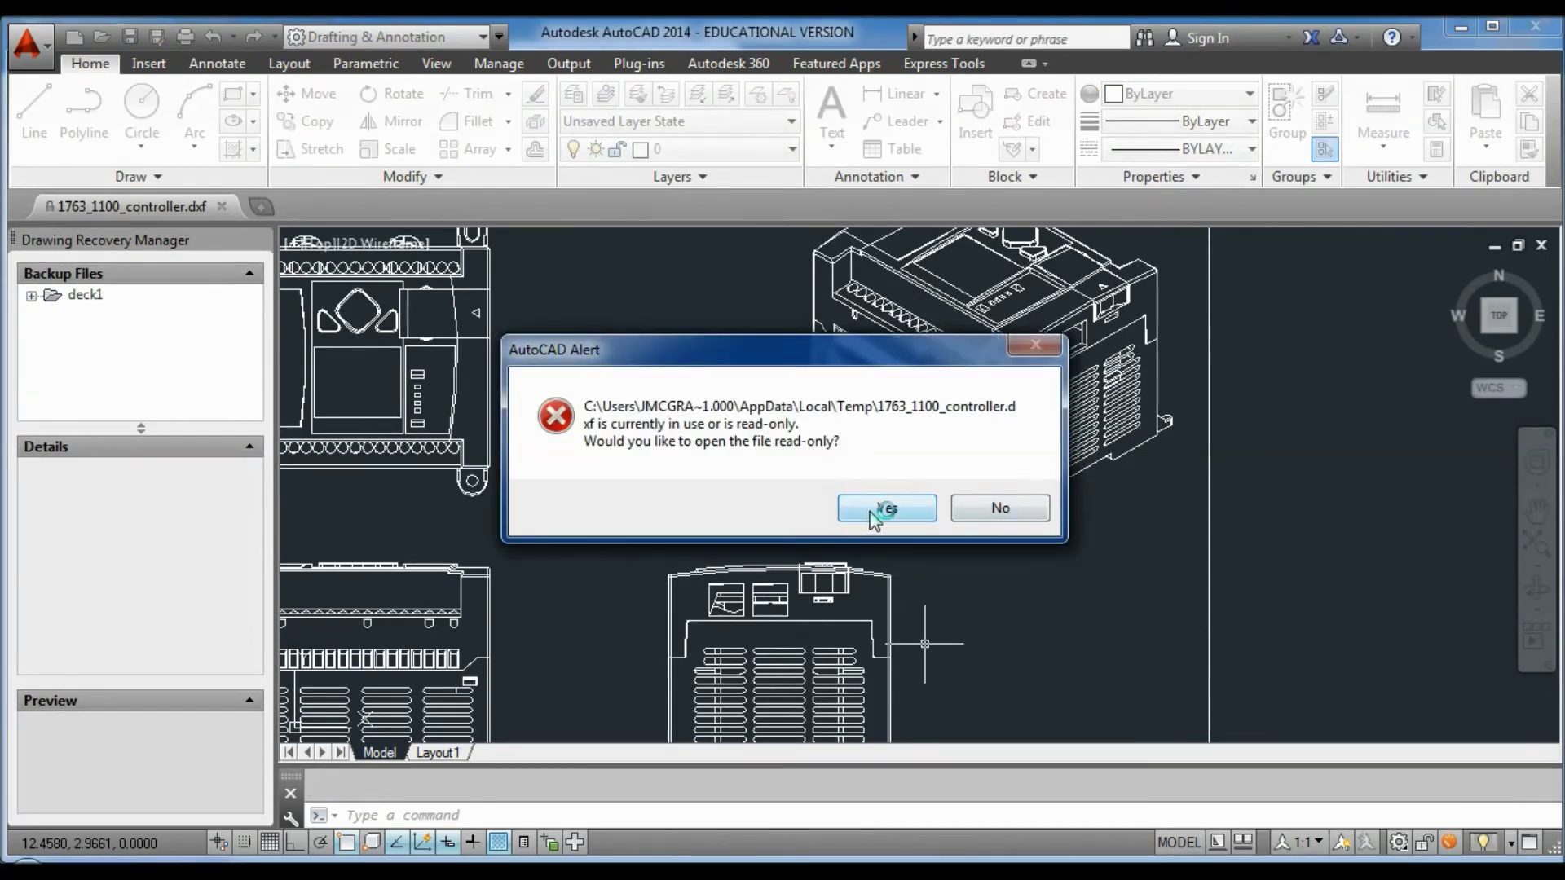
pyautogui.click(880, 509)
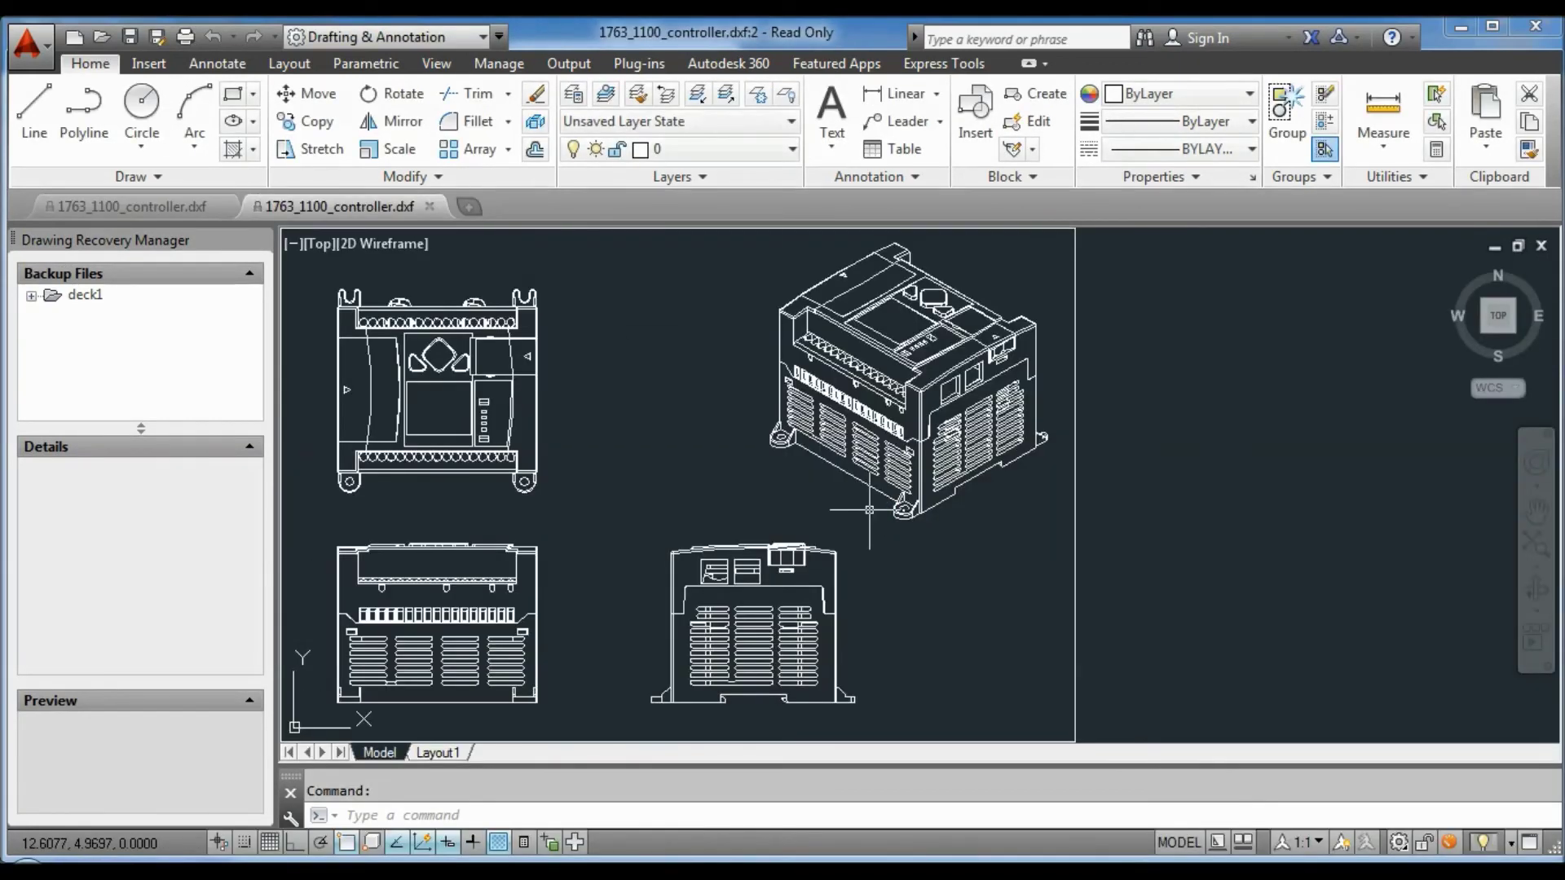
# - Start panning the view of the read-only controller drawing
pyautogui.click(1537, 516)
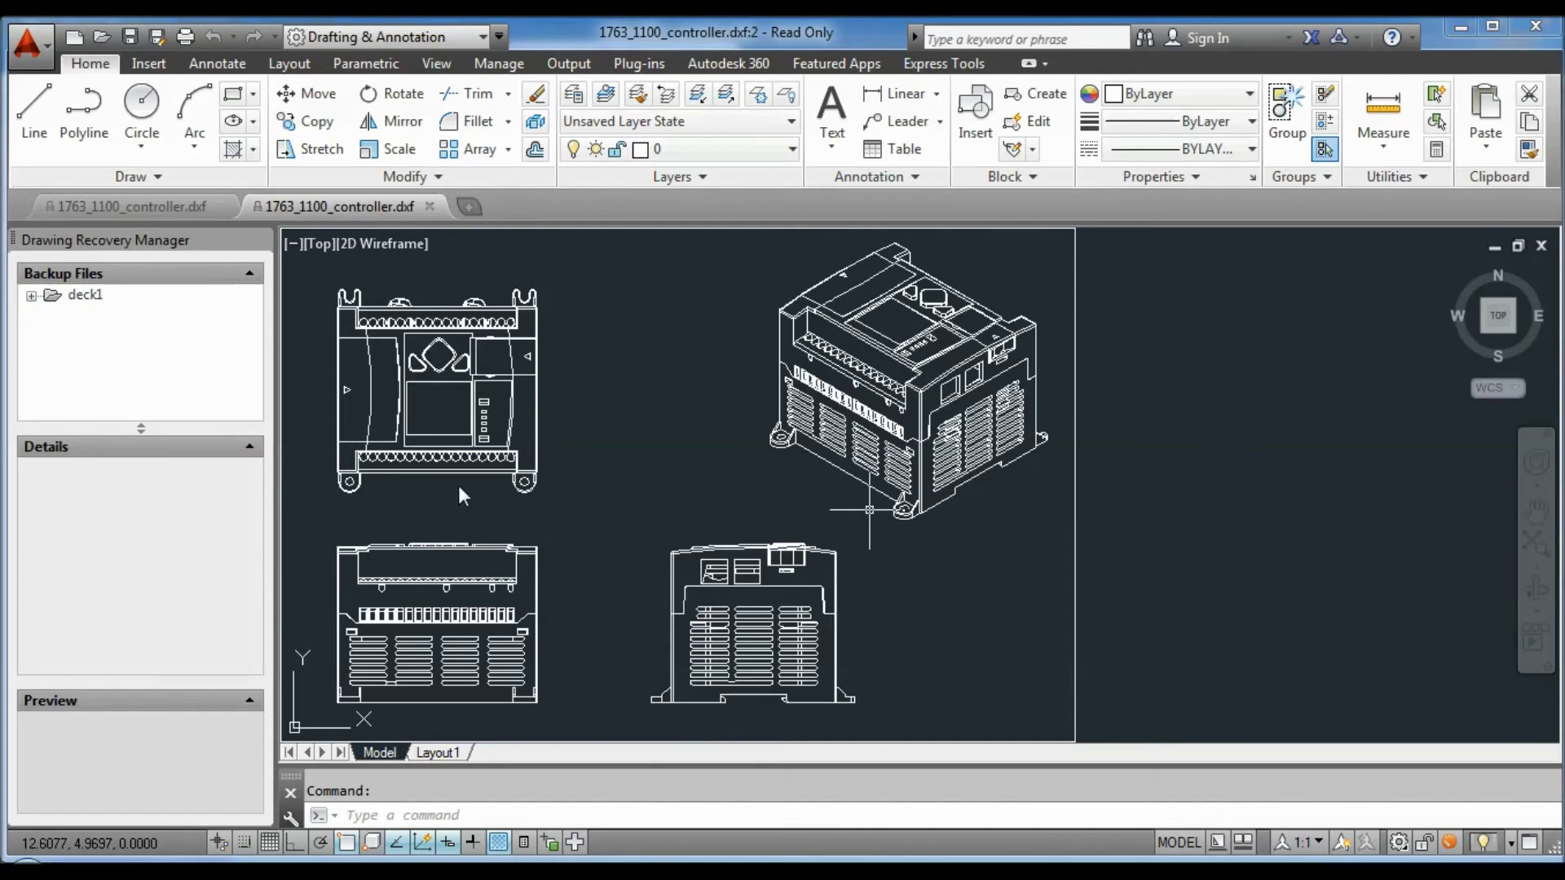